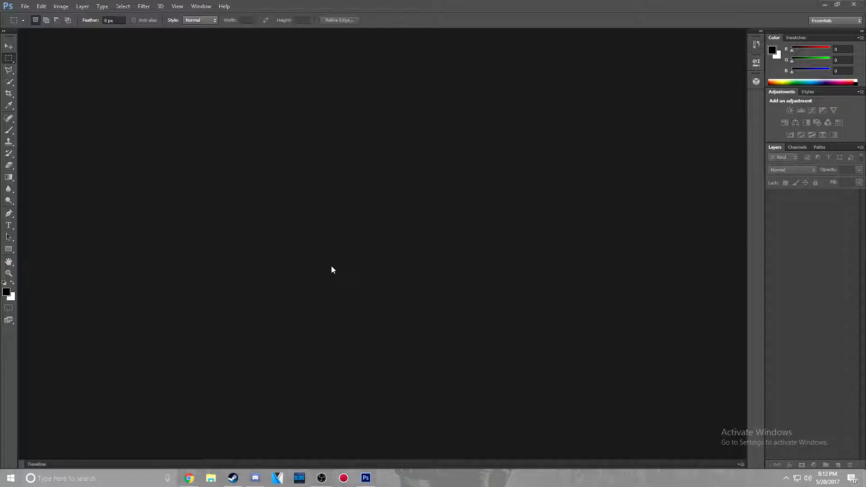
Open the settings for a new document
{"action": "left_click", "coordinate": [26, 7]}
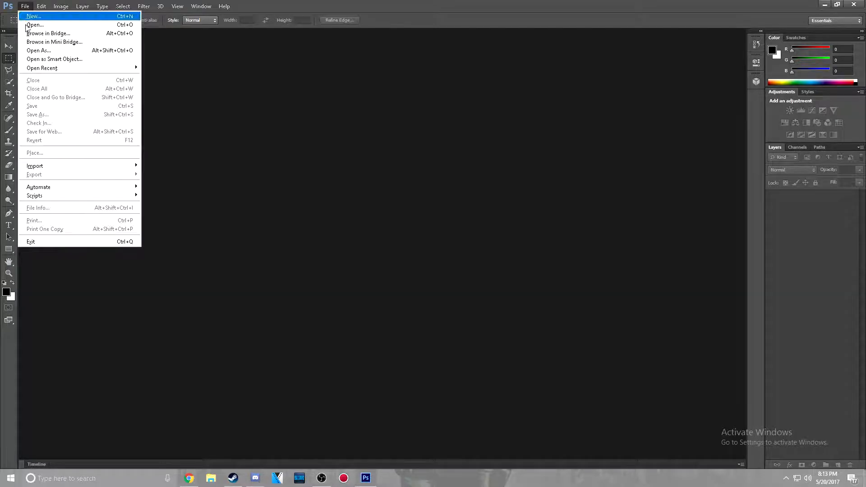
{"action": "left_click", "coordinate": [49, 17]}
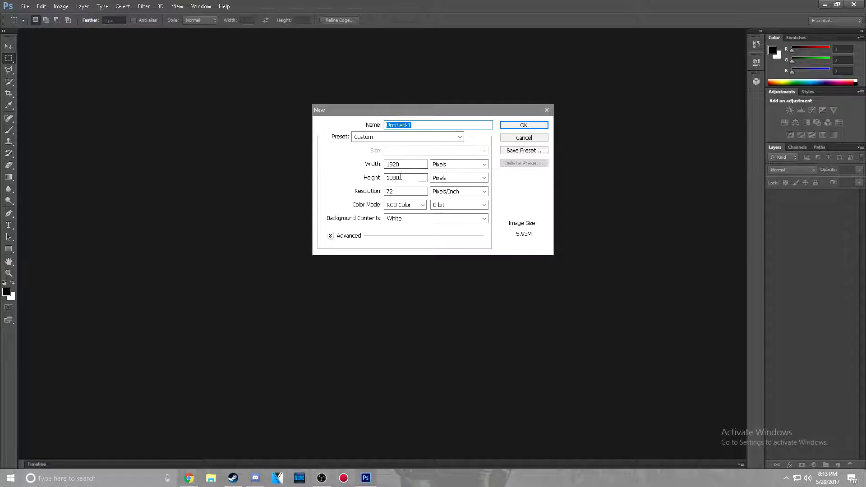
Try to set the new document's size to 1920 by 1080 inches
{"action": "left_click", "coordinate": [439, 165]}
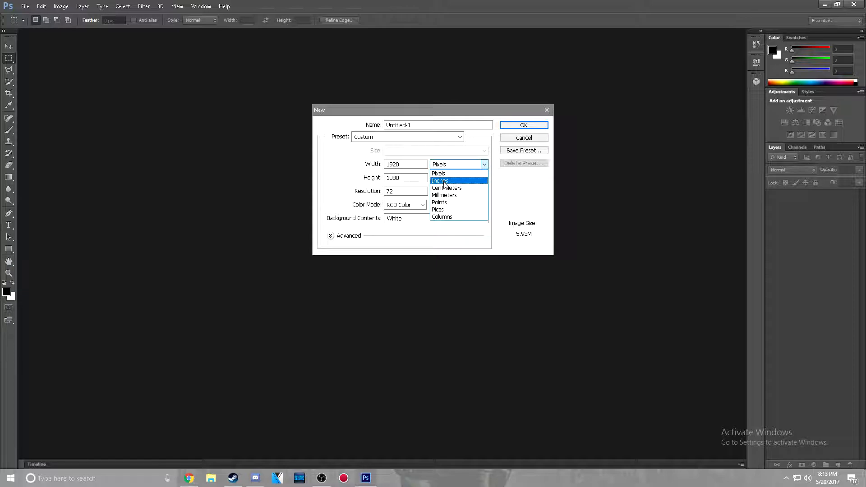
{"action": "left_click", "coordinate": [442, 181]}
{"action": "double_click", "coordinate": [420, 166]}
{"action": "type", "text": "1920"}
{"action": "key", "text": "Tab"}
{"action": "type", "text": "19"}
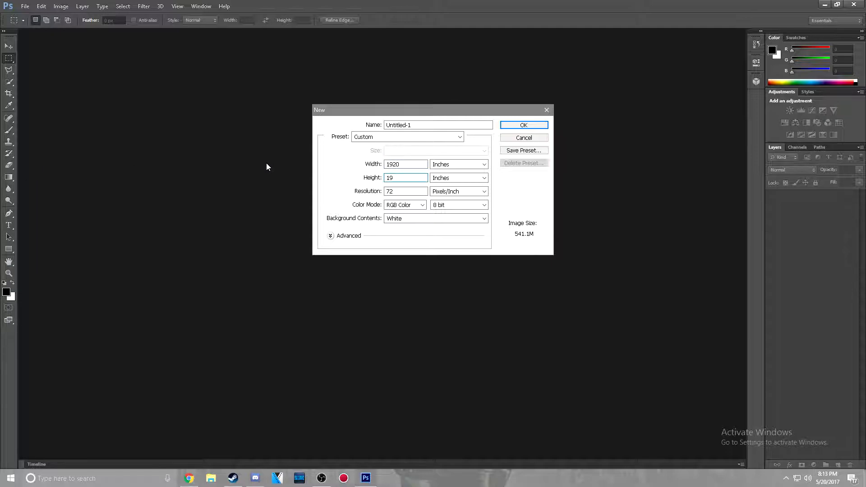
{"action": "type", "text": "801080"}
{"action": "left_click", "coordinate": [524, 125]}
{"action": "left_click", "coordinate": [457, 179]}
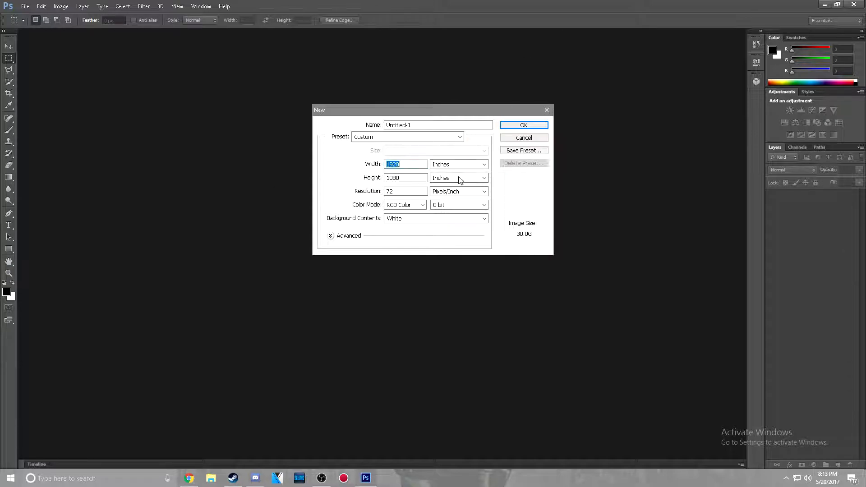
Switch the size units to pixels and create the document with a width of 1920 and a height of 1080
{"action": "left_click", "coordinate": [457, 165]}
{"action": "left_click", "coordinate": [456, 173]}
{"action": "double_click", "coordinate": [412, 165]}
{"action": "type", "text": "1920"}
{"action": "key", "text": "BackSpace"}
{"action": "type", "text": "20"}
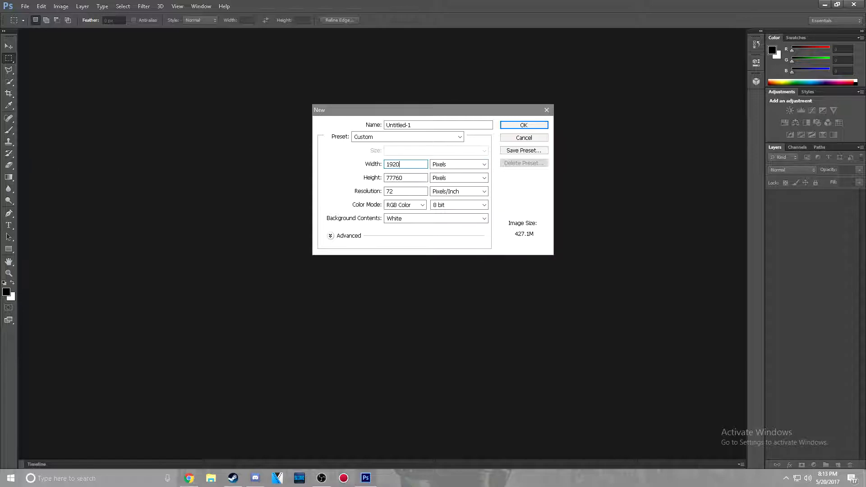
{"action": "key", "text": "Tab"}
{"action": "type", "text": "1080"}
{"action": "left_click", "coordinate": [501, 127]}
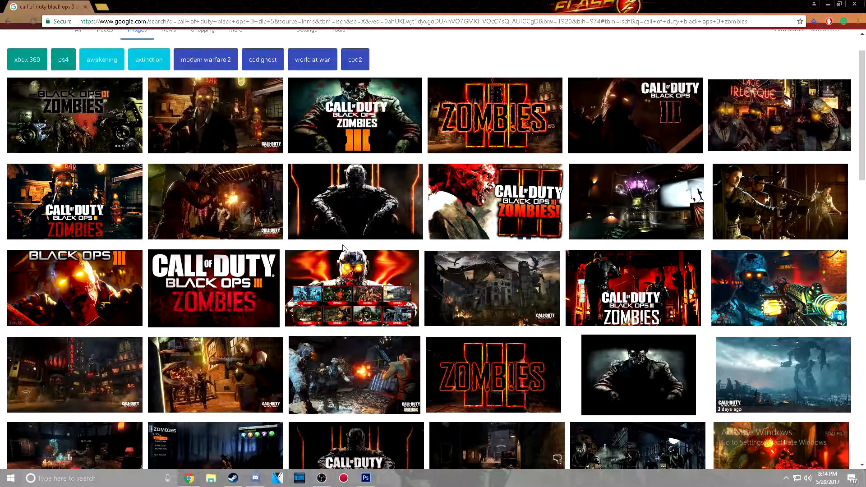
Browse the web image results for Call of Duty Black Ops 3 Zombies artwork that could serve as a background
{"action": "scroll", "coordinate": [343, 247], "scroll_direction": "down", "scroll_amount": 9}
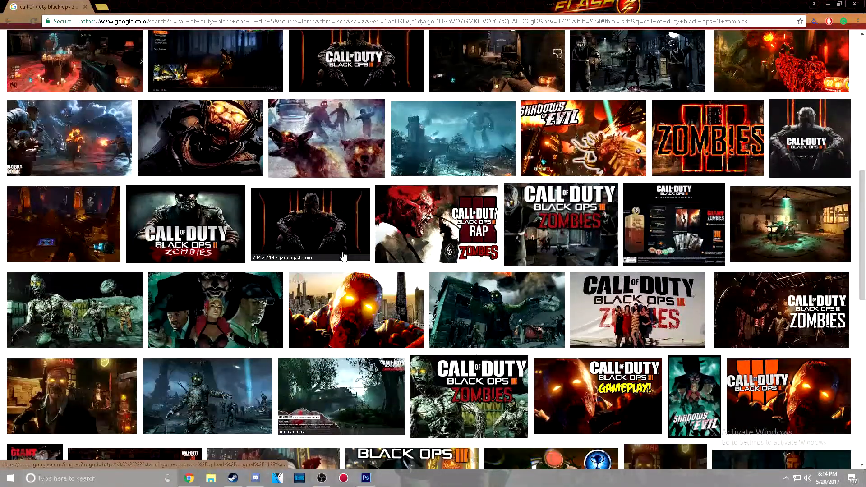
{"action": "scroll", "coordinate": [343, 255], "scroll_direction": "down", "scroll_amount": 2}
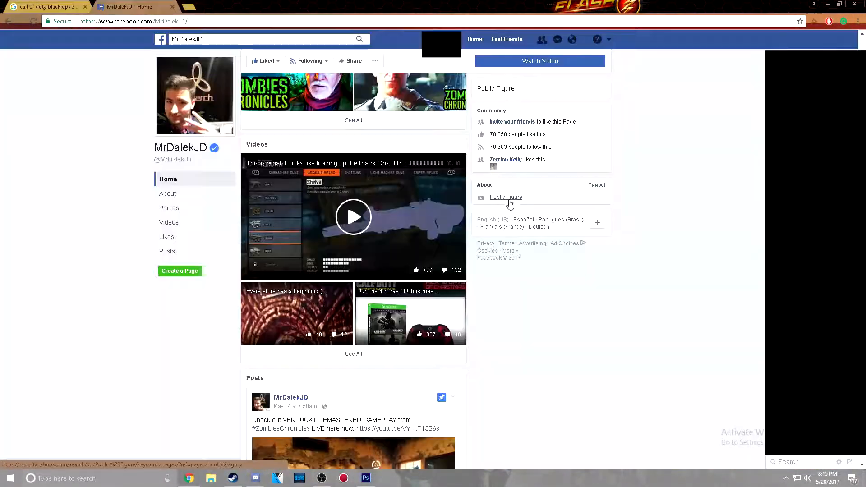
{"action": "scroll", "coordinate": [509, 205], "scroll_direction": "down", "scroll_amount": 3}
{"action": "scroll", "coordinate": [510, 208], "scroll_direction": "down", "scroll_amount": 10}
{"action": "scroll", "coordinate": [510, 204], "scroll_direction": "down", "scroll_amount": 5}
{"action": "scroll", "coordinate": [510, 204], "scroll_direction": "down", "scroll_amount": 8}
{"action": "scroll", "coordinate": [372, 244], "scroll_direction": "down", "scroll_amount": 18}
{"action": "scroll", "coordinate": [403, 242], "scroll_direction": "down", "scroll_amount": 20}
{"action": "scroll", "coordinate": [475, 257], "scroll_direction": "down", "scroll_amount": 12}
{"action": "scroll", "coordinate": [469, 267], "scroll_direction": "up", "scroll_amount": 15}
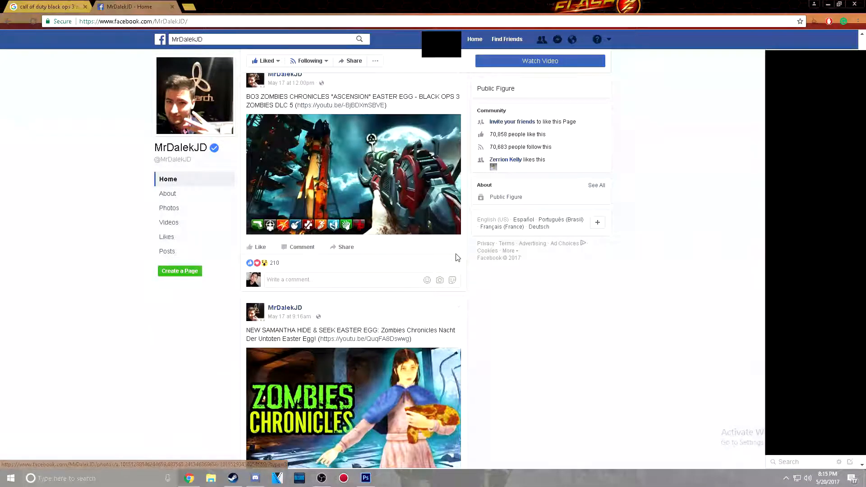
Open the Ascension rocket and ray gun image from the Facebook page's post and save it as a JPEG in Pictures
{"action": "scroll", "coordinate": [459, 257], "scroll_direction": "up", "scroll_amount": 3}
{"action": "left_click", "coordinate": [338, 304]}
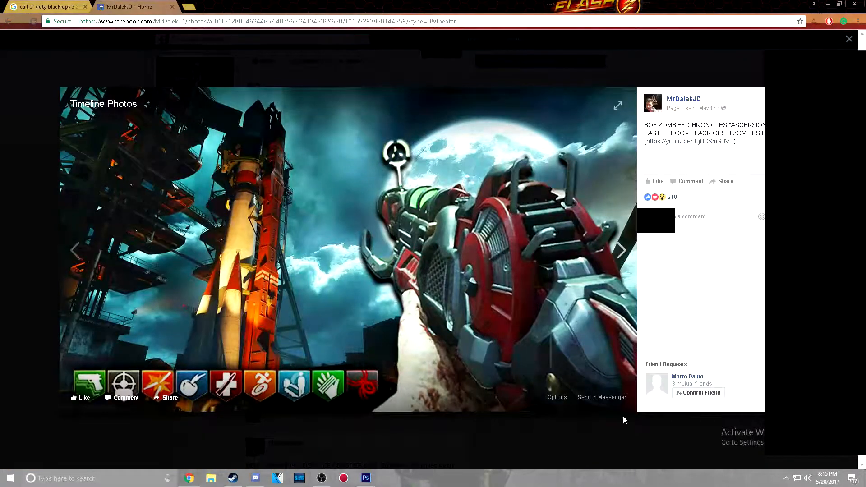
{"action": "right_click", "coordinate": [353, 235]}
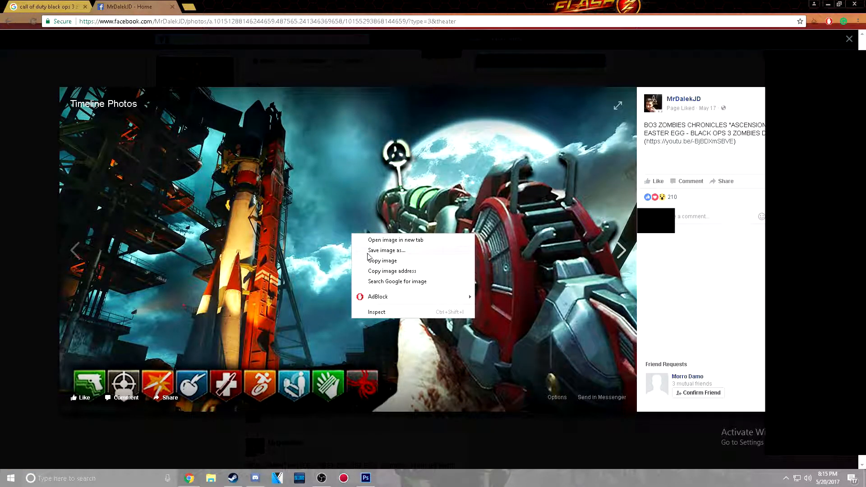
{"action": "left_click", "coordinate": [370, 251]}
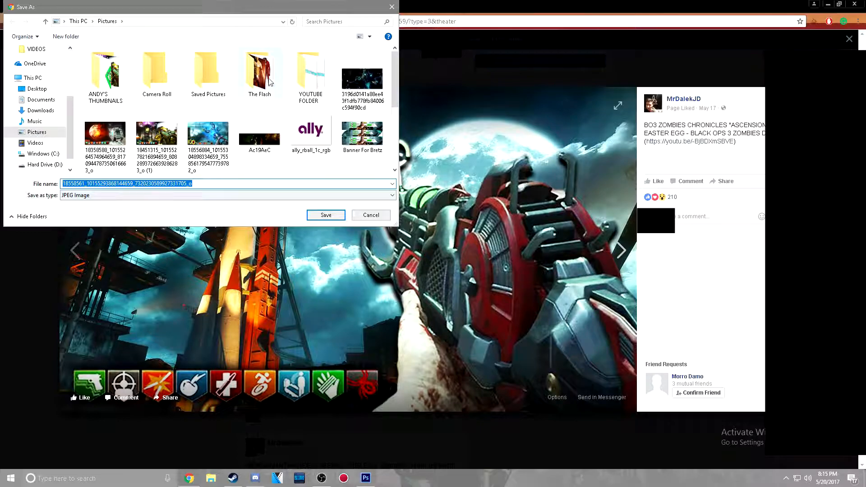
{"action": "left_click", "coordinate": [327, 214]}
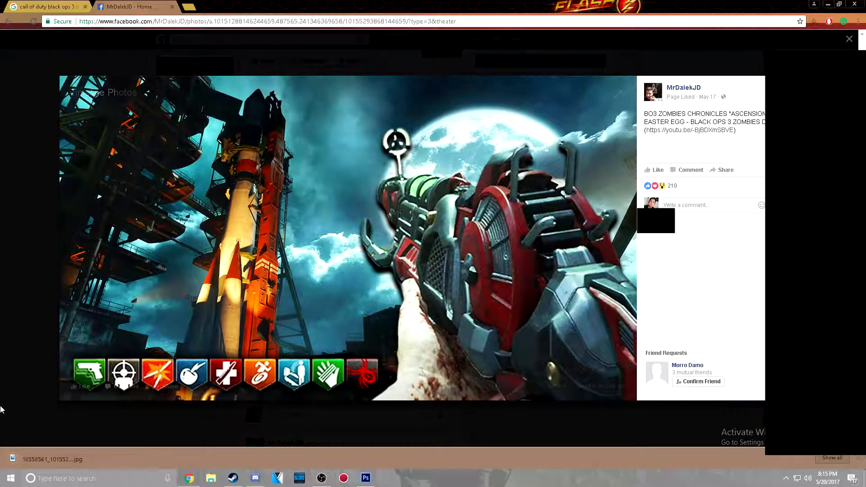
Switch to Photoshop and place the saved Ascension image from the Pictures folder into the blank document
{"action": "left_click", "coordinate": [365, 478]}
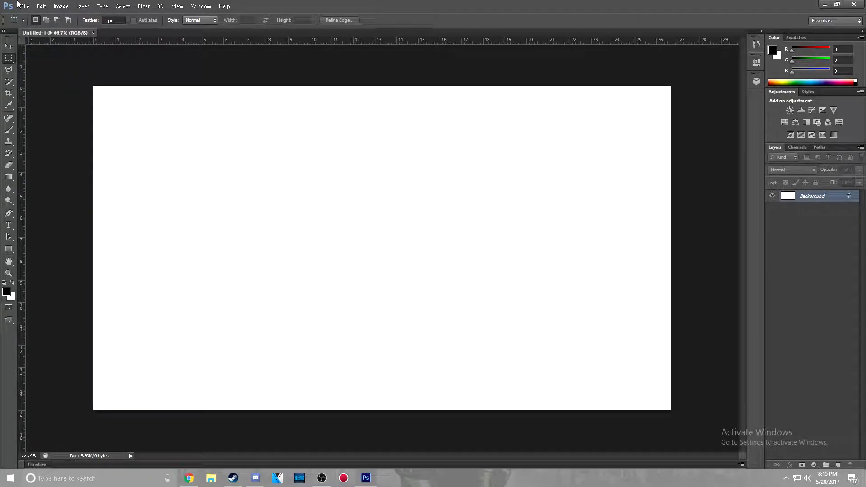
{"action": "left_click", "coordinate": [25, 7]}
{"action": "left_click", "coordinate": [52, 153]}
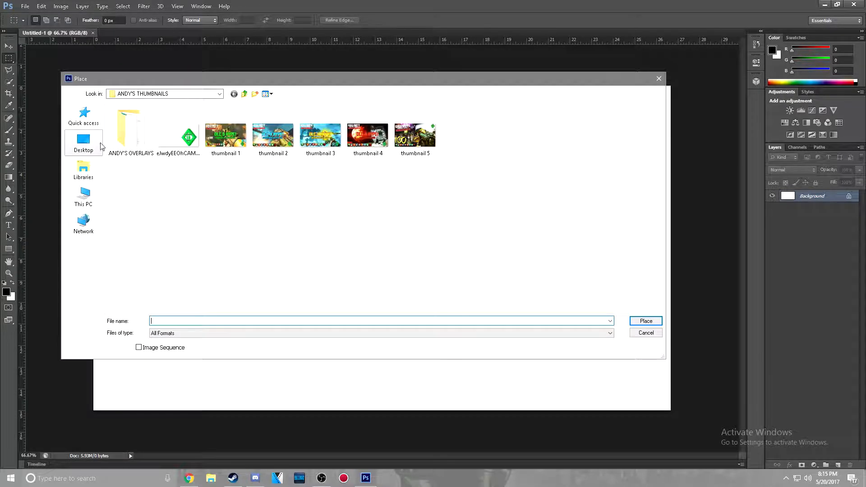
{"action": "left_click", "coordinate": [84, 197]}
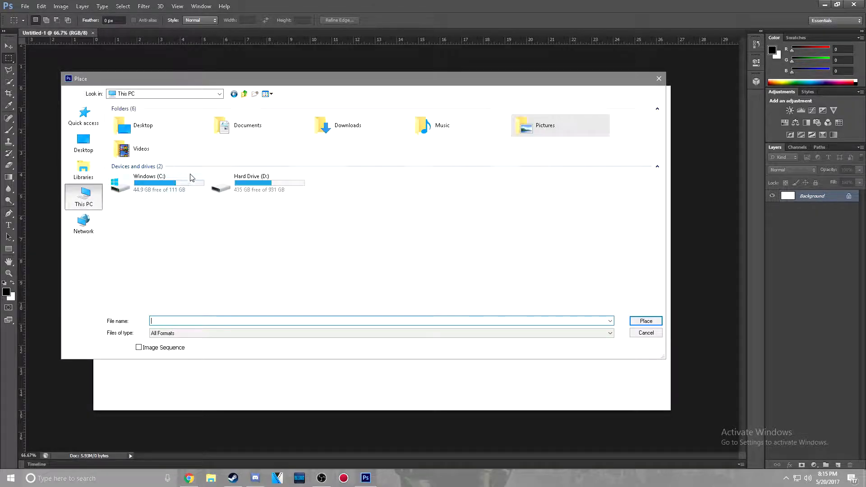
{"action": "double_click", "coordinate": [560, 126]}
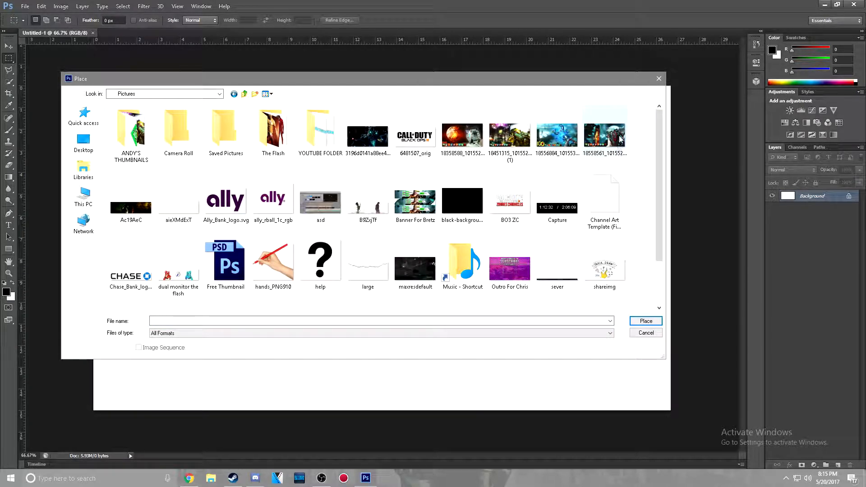
{"action": "left_click", "coordinate": [609, 144]}
{"action": "left_click", "coordinate": [646, 321]}
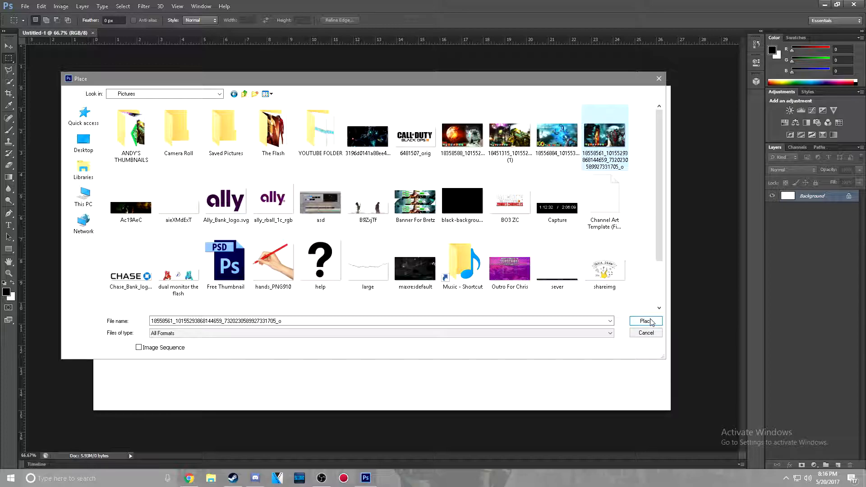
Align the placed image with the canvas's lower-left corner, enlarge it to about 150% to fill the canvas, and commit the transform
{"action": "left_click_drag", "start_coordinate": [429, 236], "coordinate": [362, 282]}
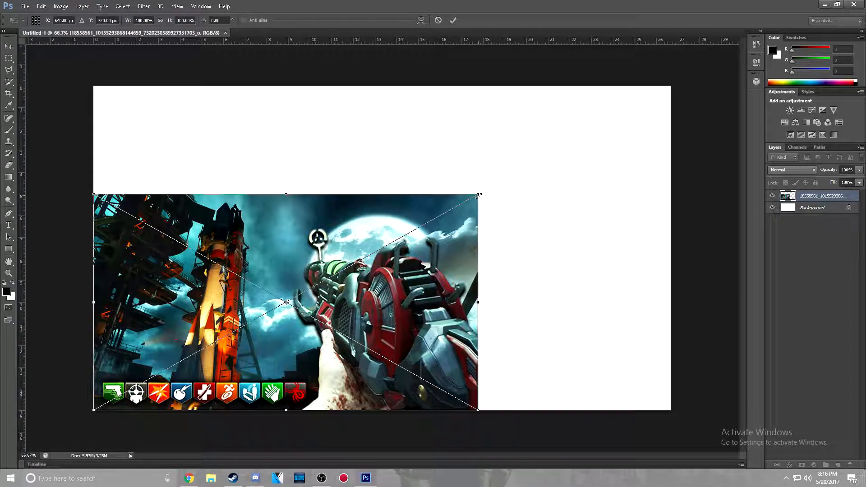
{"action": "left_click_drag", "start_coordinate": [481, 195], "coordinate": [680, 103]}
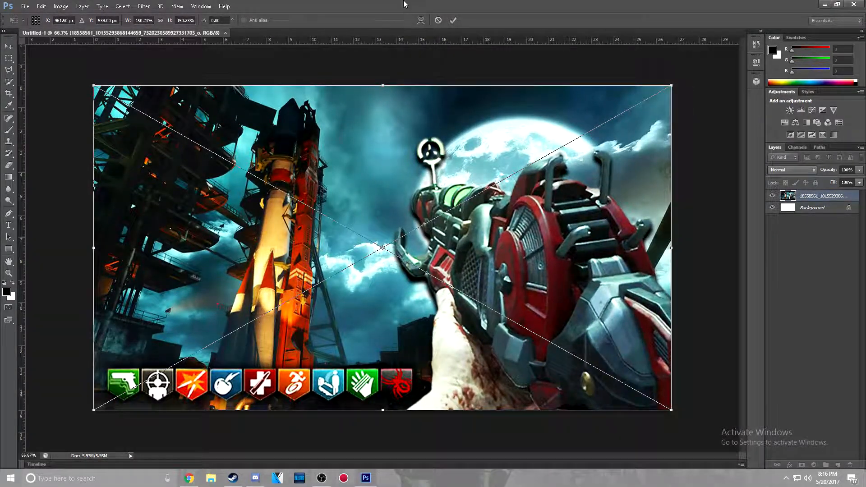
{"action": "left_click", "coordinate": [454, 21]}
Set up the Quick Selection tool with a 14 px brush in add-to-selection mode
{"action": "key", "text": "m"}
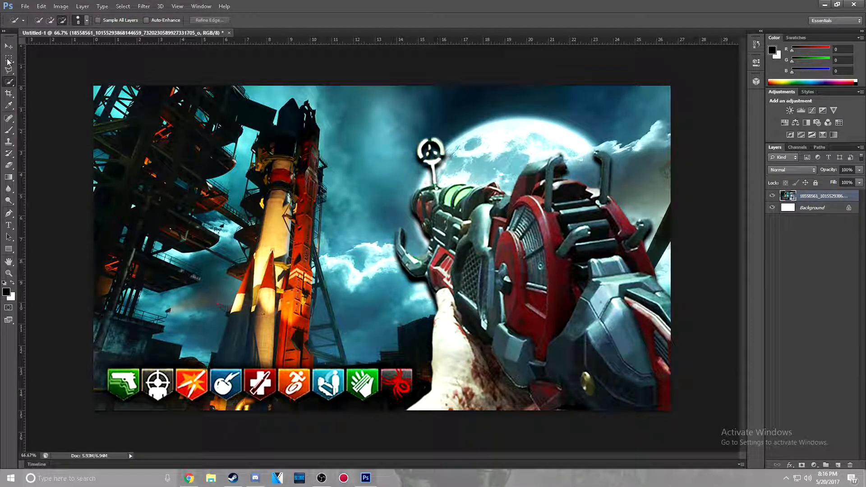
{"action": "left_click", "coordinate": [9, 69]}
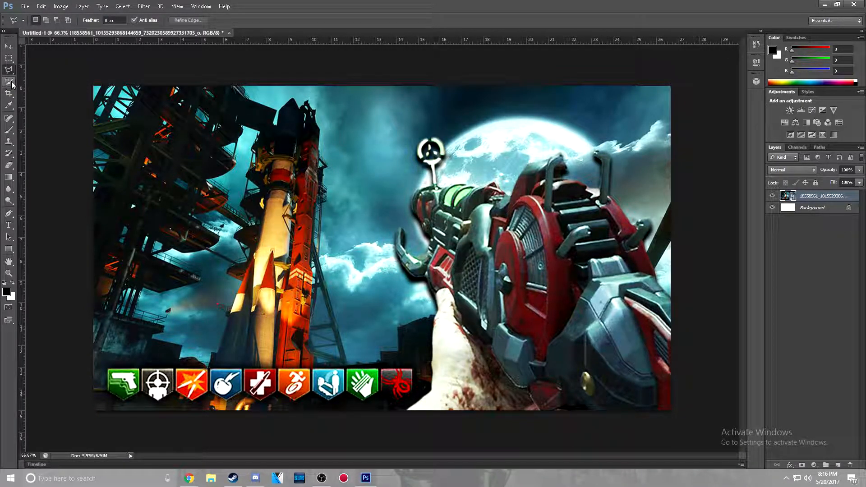
{"action": "left_click", "coordinate": [11, 83]}
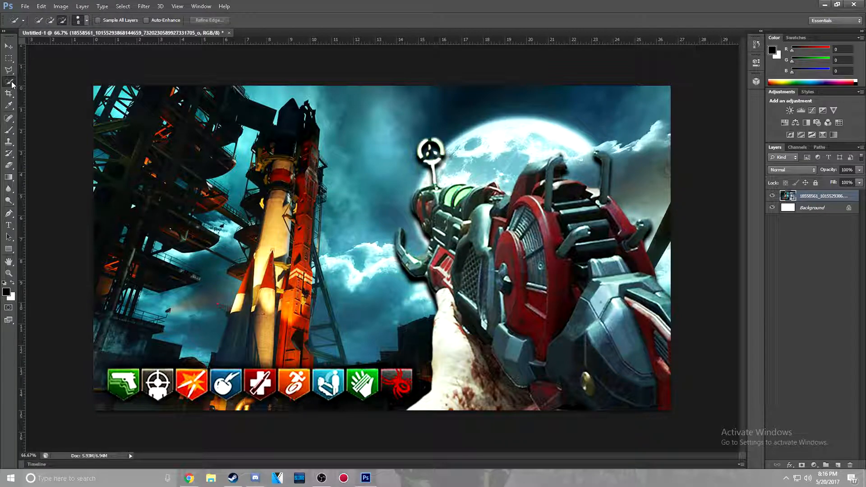
{"action": "left_click", "coordinate": [87, 21]}
{"action": "left_click_drag", "start_coordinate": [40, 46], "coordinate": [39, 46]}
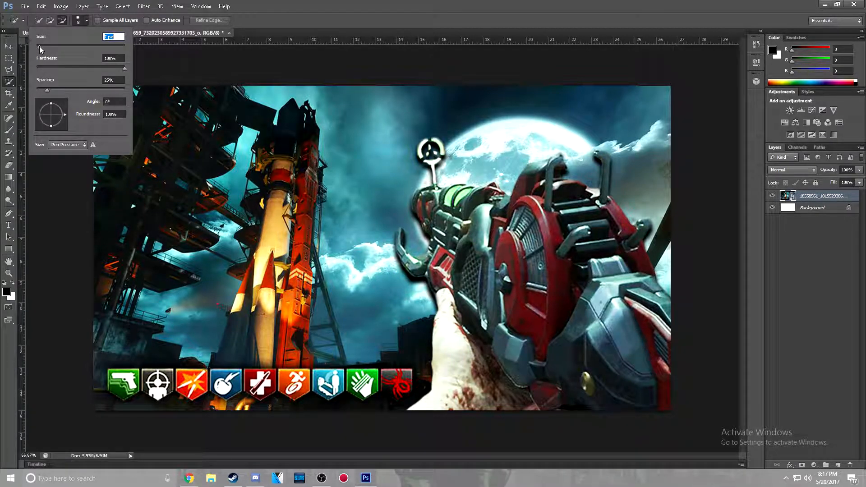
{"action": "left_click_drag", "start_coordinate": [39, 46], "coordinate": [42, 47]}
{"action": "left_click_drag", "start_coordinate": [41, 46], "coordinate": [44, 46]}
{"action": "left_click", "coordinate": [8, 85]}
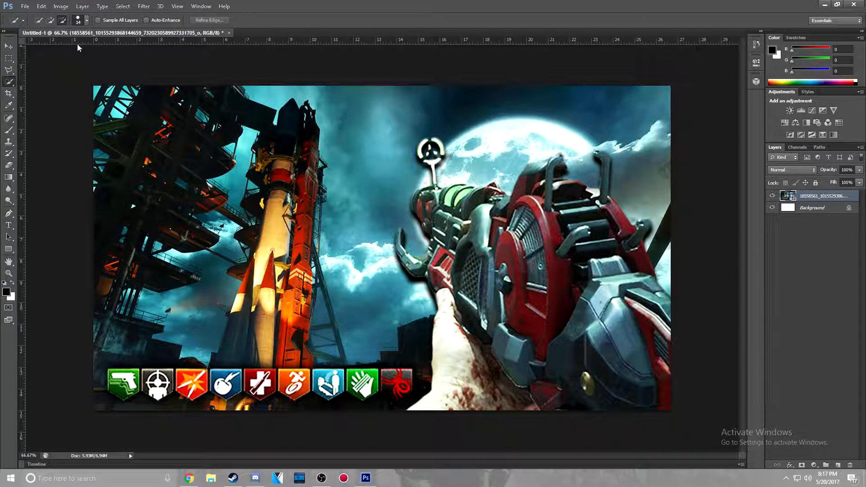
{"action": "left_click", "coordinate": [87, 21]}
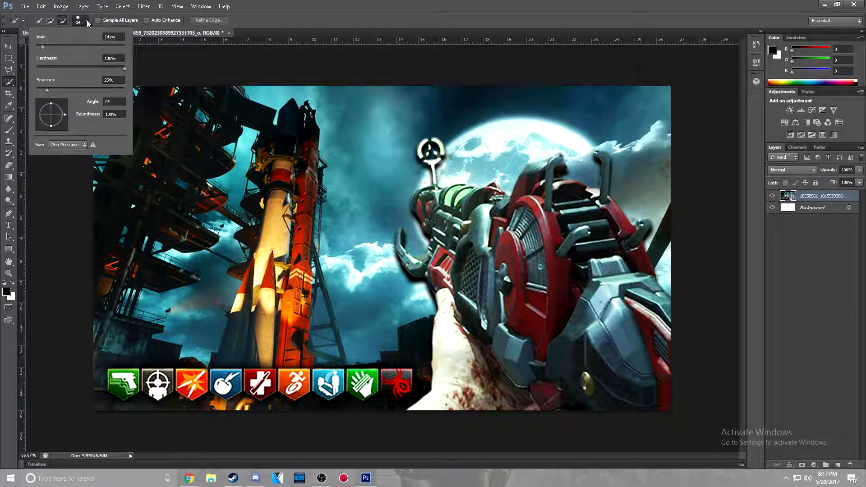
{"action": "left_click", "coordinate": [63, 21]}
{"action": "left_click", "coordinate": [51, 20]}
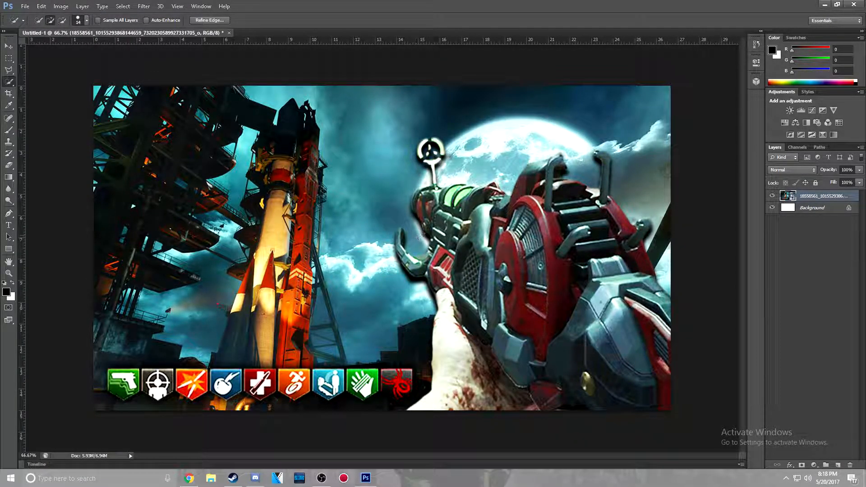
Select the ray gun and the arm holding it with Quick Selection strokes, including the prongs on top of the gun
{"action": "mouse_move", "coordinate": [431, 201]}
{"action": "left_mouse_down"}
{"action": "mouse_move", "coordinate": [506, 228]}
{"action": "mouse_move", "coordinate": [580, 283]}
{"action": "mouse_move", "coordinate": [594, 368]}
{"action": "mouse_move", "coordinate": [623, 322]}
{"action": "mouse_move", "coordinate": [602, 241]}
{"action": "mouse_move", "coordinate": [662, 335]}
{"action": "left_mouse_up"}
{"action": "mouse_move", "coordinate": [522, 369]}
{"action": "left_mouse_down"}
{"action": "mouse_move", "coordinate": [459, 396]}
{"action": "mouse_move", "coordinate": [484, 324]}
{"action": "mouse_move", "coordinate": [552, 381]}
{"action": "mouse_move", "coordinate": [480, 290]}
{"action": "mouse_move", "coordinate": [534, 315]}
{"action": "mouse_move", "coordinate": [510, 306]}
{"action": "mouse_move", "coordinate": [496, 337]}
{"action": "mouse_move", "coordinate": [503, 297]}
{"action": "left_mouse_up"}
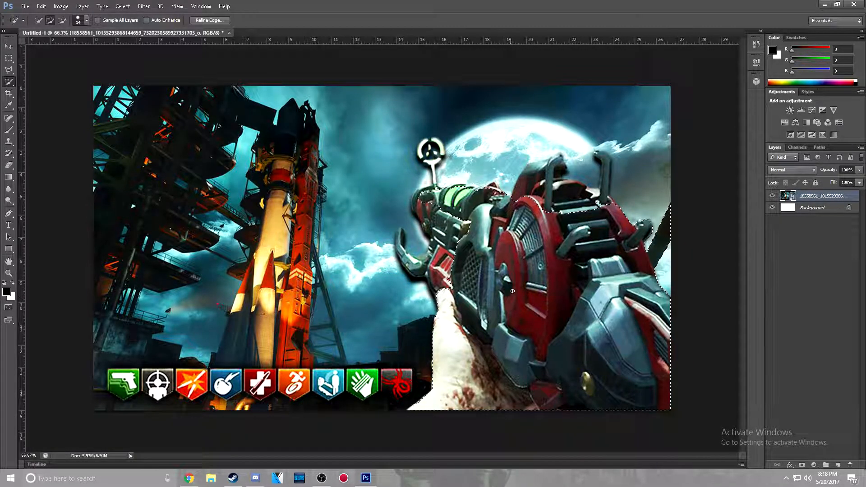
{"action": "mouse_move", "coordinate": [565, 212]}
{"action": "left_mouse_down"}
{"action": "mouse_move", "coordinate": [571, 200]}
{"action": "mouse_move", "coordinate": [542, 185]}
{"action": "left_mouse_up"}
{"action": "left_click_drag", "start_coordinate": [604, 194], "coordinate": [603, 159]}
{"action": "left_click", "coordinate": [593, 161], "text": "alt"}
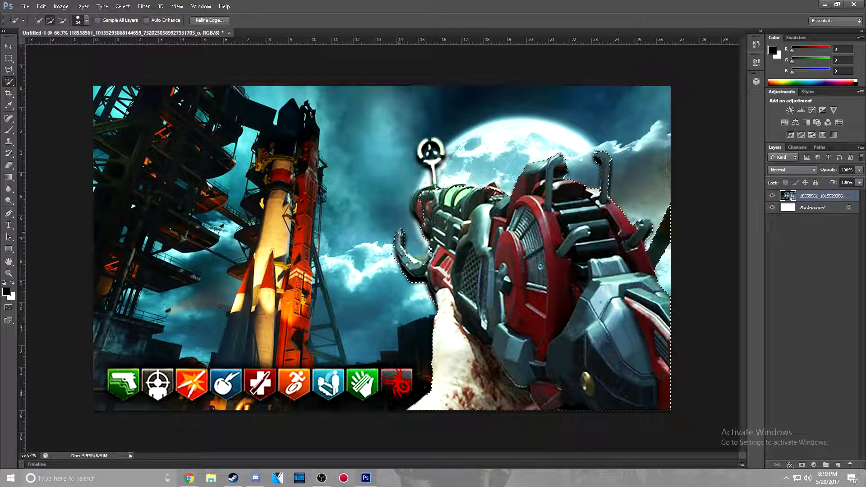
Add the ray gun's round front sight and its thin post to the selection using a 7 px Quick Selection brush
{"action": "left_click", "coordinate": [62, 21]}
{"action": "left_click", "coordinate": [50, 20]}
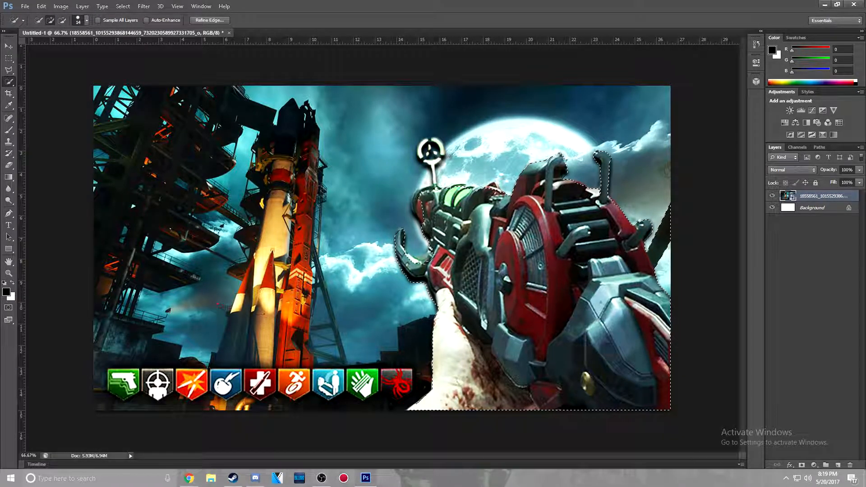
{"action": "key", "text": "alt"}
{"action": "key", "text": "alt"}
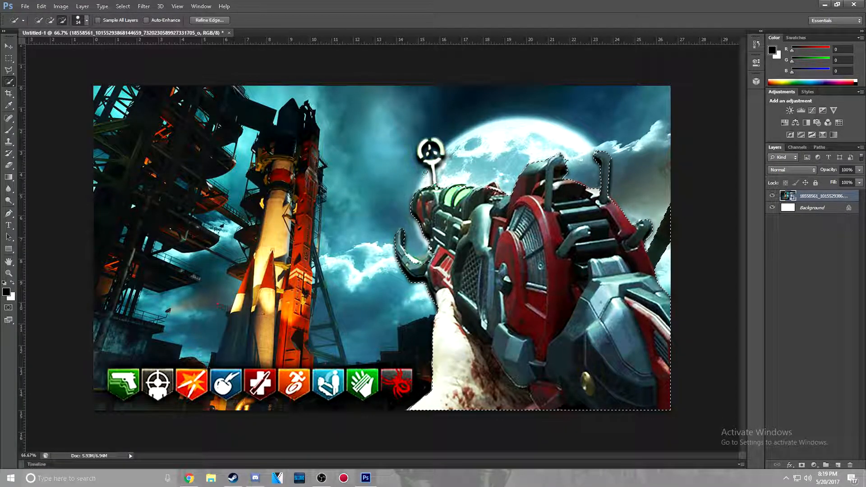
{"action": "scroll", "coordinate": [433, 169], "scroll_direction": "up", "scroll_amount": 10}
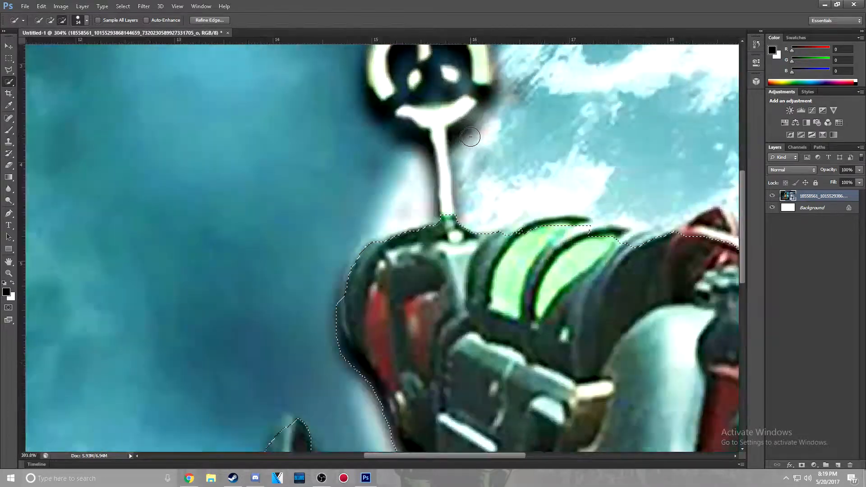
{"action": "scroll", "coordinate": [454, 169], "scroll_direction": "down", "scroll_amount": 6}
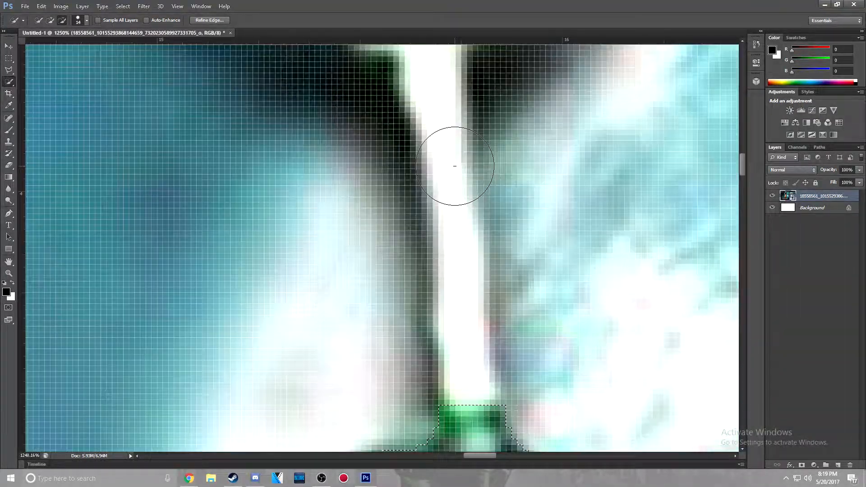
{"action": "scroll", "coordinate": [454, 167], "scroll_direction": "down", "scroll_amount": 5}
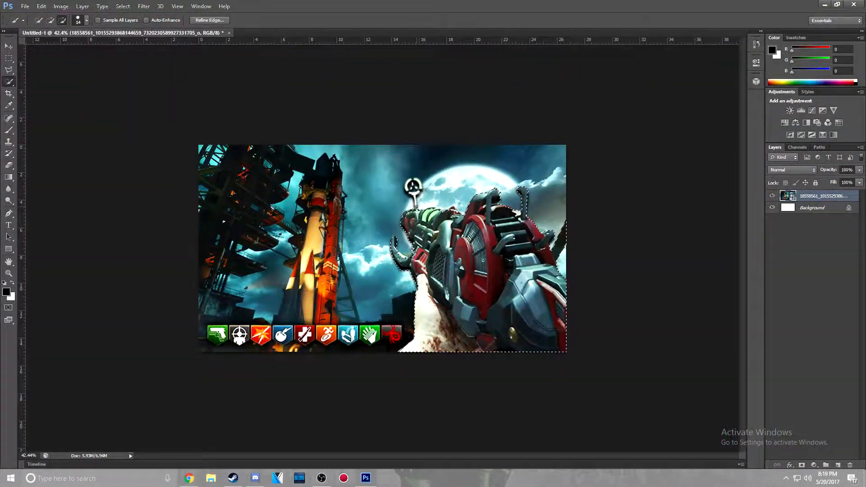
{"action": "scroll", "coordinate": [475, 167], "scroll_direction": "up", "scroll_amount": 4}
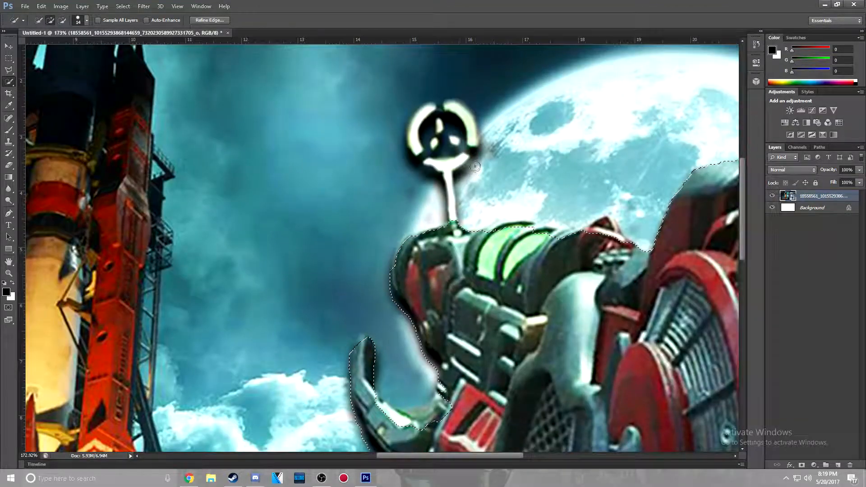
{"action": "left_click", "coordinate": [86, 20]}
{"action": "left_click_drag", "start_coordinate": [452, 217], "coordinate": [447, 164]}
{"action": "left_click", "coordinate": [466, 111]}
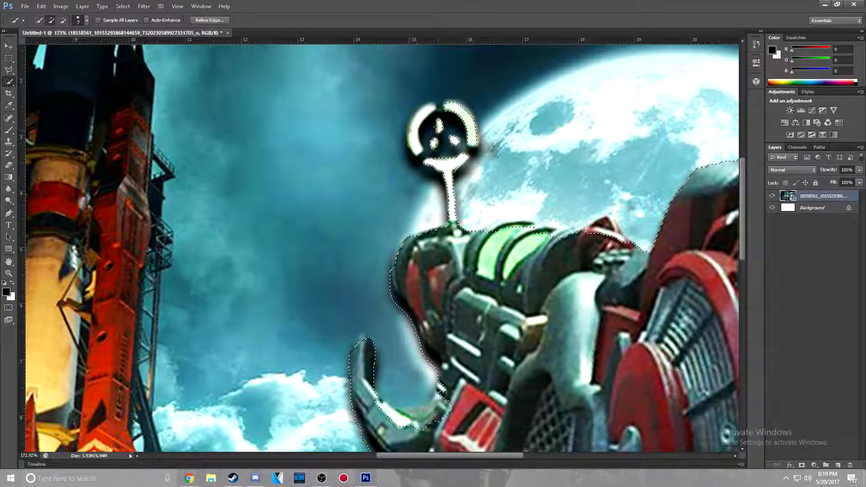
{"action": "scroll", "coordinate": [466, 110], "scroll_direction": "down", "scroll_amount": 4}
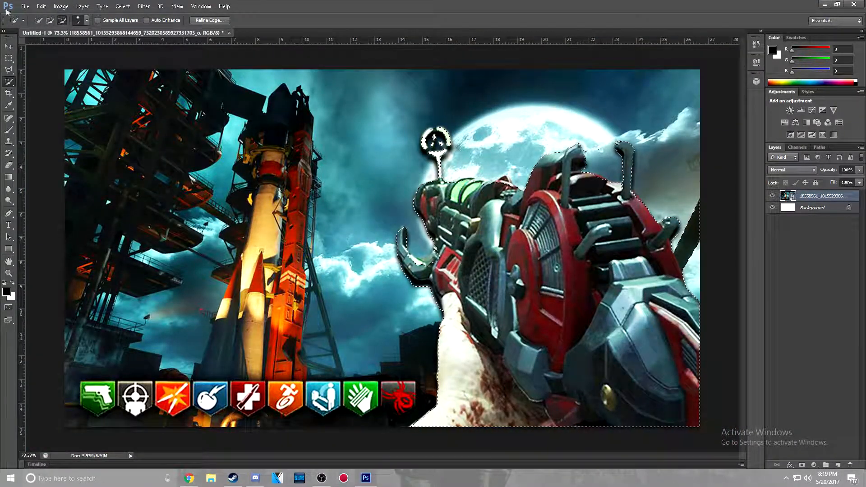
Copy the selected ray gun and arm to a new layer
{"action": "key", "text": "alt"}
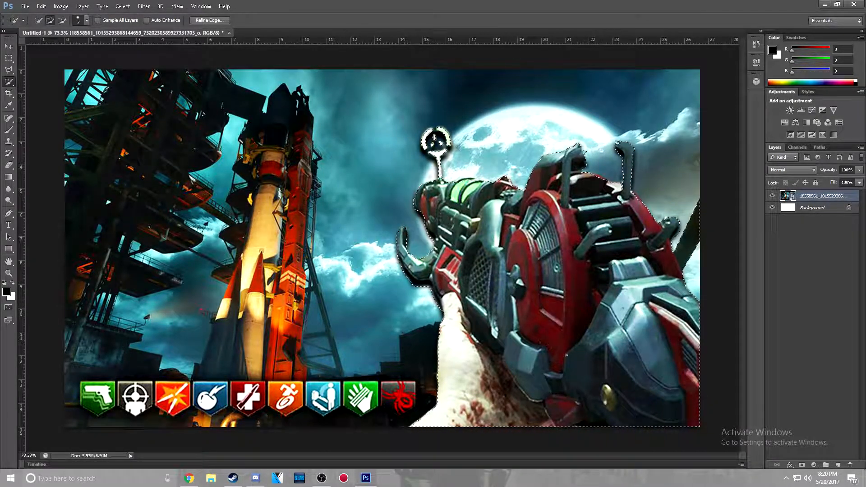
{"action": "left_click", "coordinate": [62, 21]}
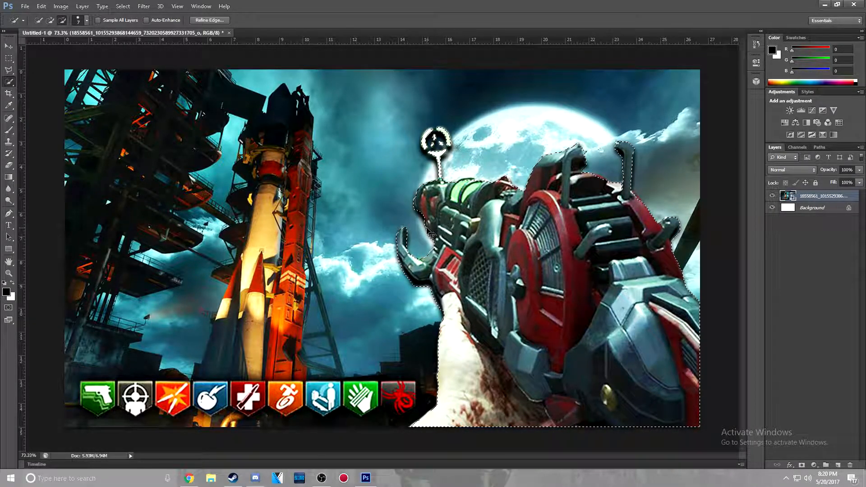
{"action": "key", "text": "ctrl+j"}
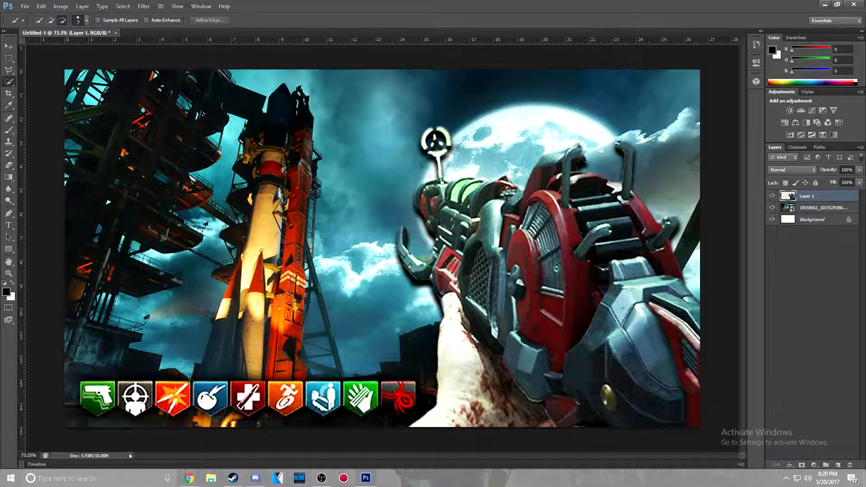
Try moving the copied ray gun layer sideways, and undo the move
{"action": "key", "text": "v"}
{"action": "mouse_move", "coordinate": [523, 286]}
{"action": "left_mouse_down"}
{"action": "mouse_move", "coordinate": [307, 278]}
{"action": "mouse_move", "coordinate": [287, 268]}
{"action": "mouse_move", "coordinate": [478, 275]}
{"action": "mouse_move", "coordinate": [550, 289]}
{"action": "left_mouse_up"}
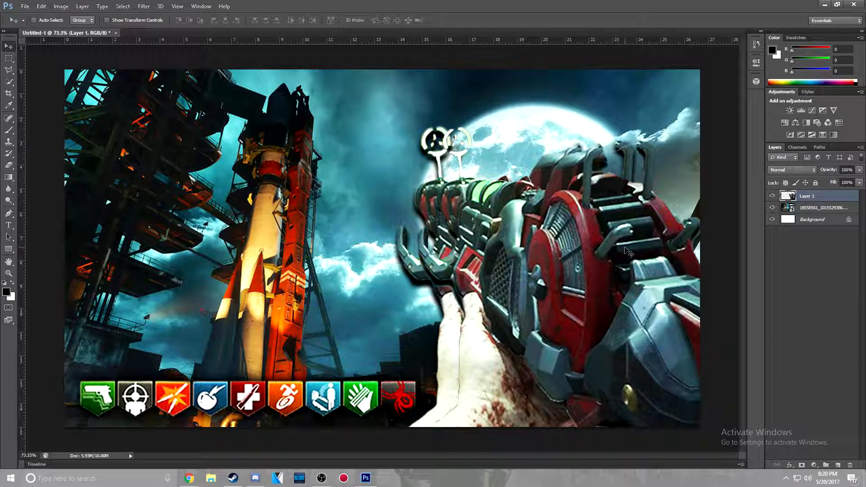
{"action": "key", "text": "ctrl+z"}
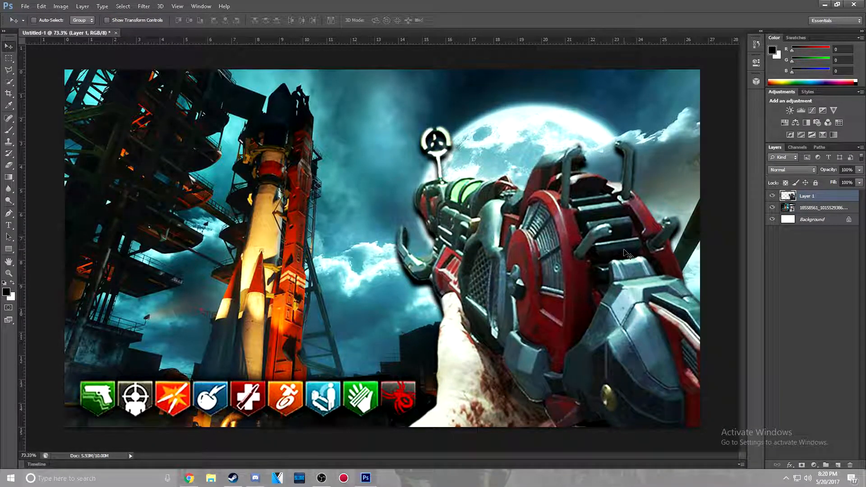
Try a Gaussian Blur on the placed Ascension image layer, and undo it
{"action": "left_click", "coordinate": [787, 210]}
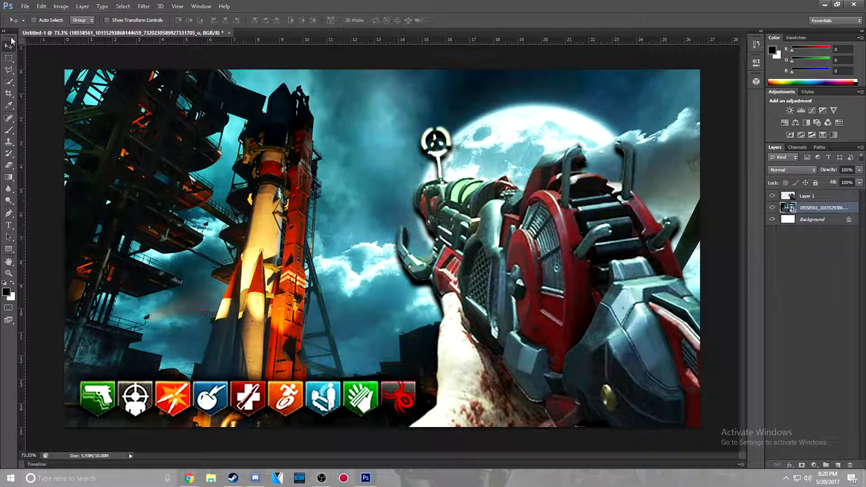
{"action": "left_click", "coordinate": [143, 8]}
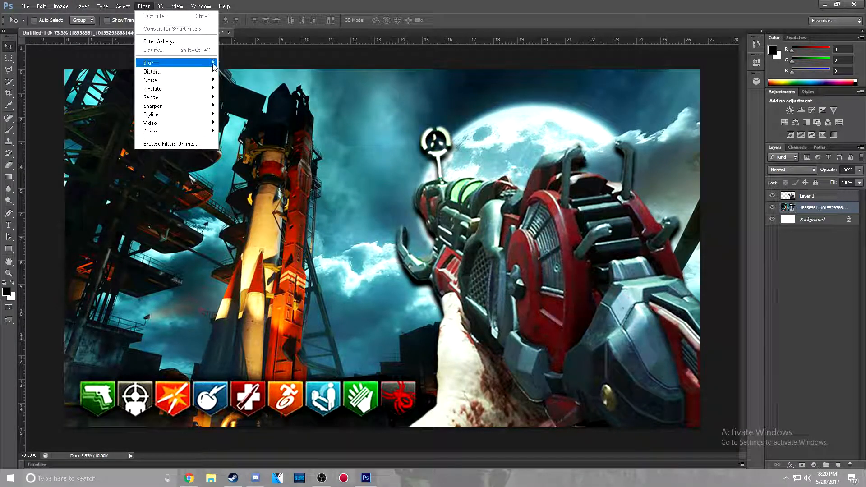
{"action": "mouse_move", "coordinate": [162, 63]}
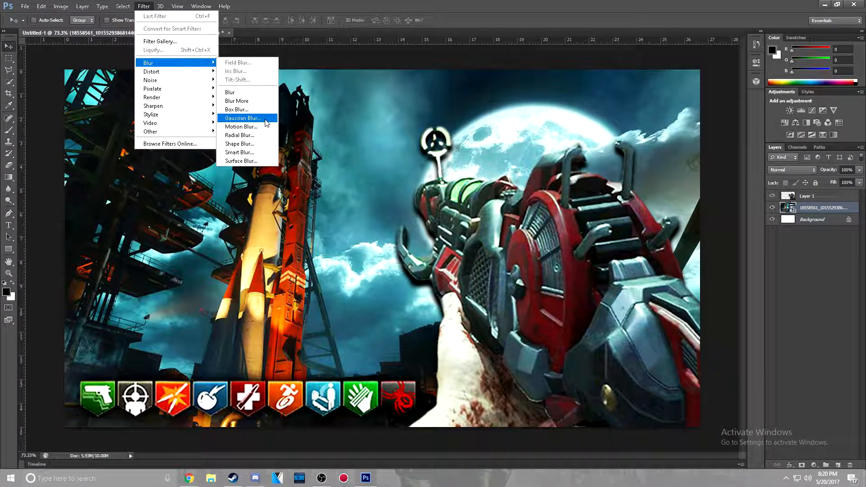
{"action": "left_click", "coordinate": [266, 120]}
{"action": "left_click", "coordinate": [483, 126]}
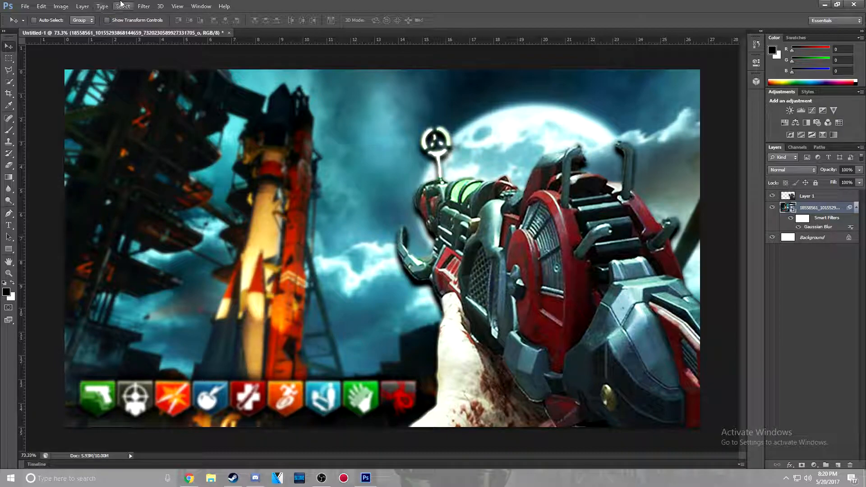
{"action": "key", "text": "ctrl+z"}
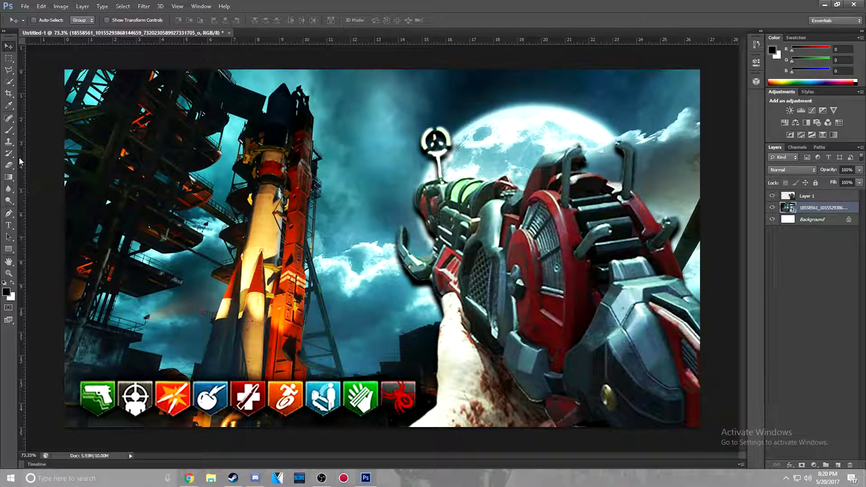
Outline the row of nine perk icons with the Polygonal Lasso, following their pointed lower edges, and copy them to a new layer
{"action": "left_click", "coordinate": [10, 72]}
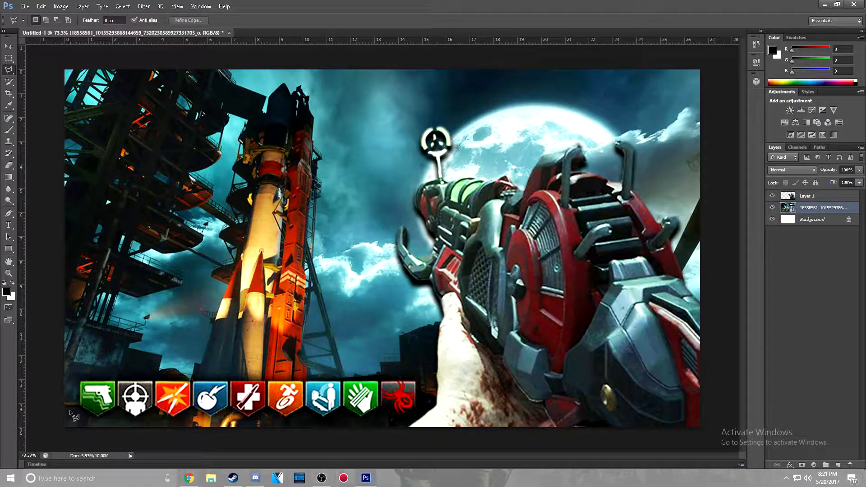
{"action": "scroll", "coordinate": [63, 417], "scroll_direction": "up", "scroll_amount": 5}
{"action": "scroll", "coordinate": [63, 417], "scroll_direction": "down", "scroll_amount": 2}
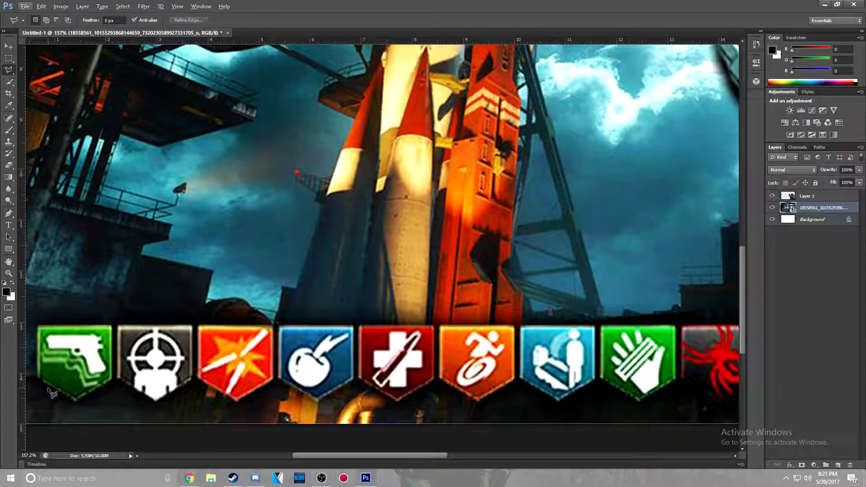
{"action": "left_click", "coordinate": [76, 401]}
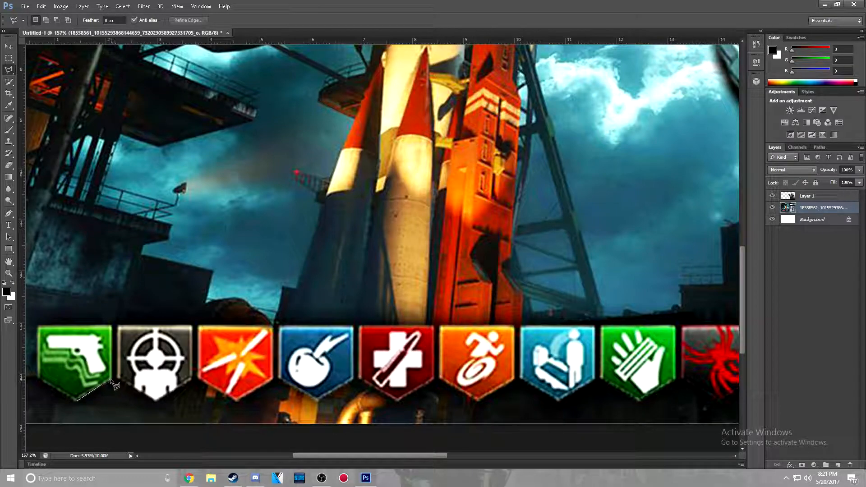
{"action": "left_click", "coordinate": [37, 377]}
{"action": "left_click", "coordinate": [38, 326]}
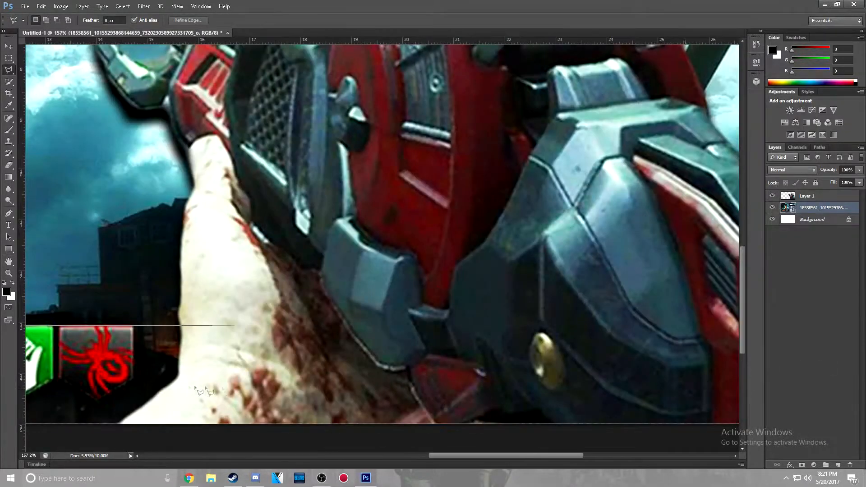
{"action": "left_click", "coordinate": [133, 325]}
{"action": "left_click", "coordinate": [133, 379]}
{"action": "left_click", "coordinate": [96, 400]}
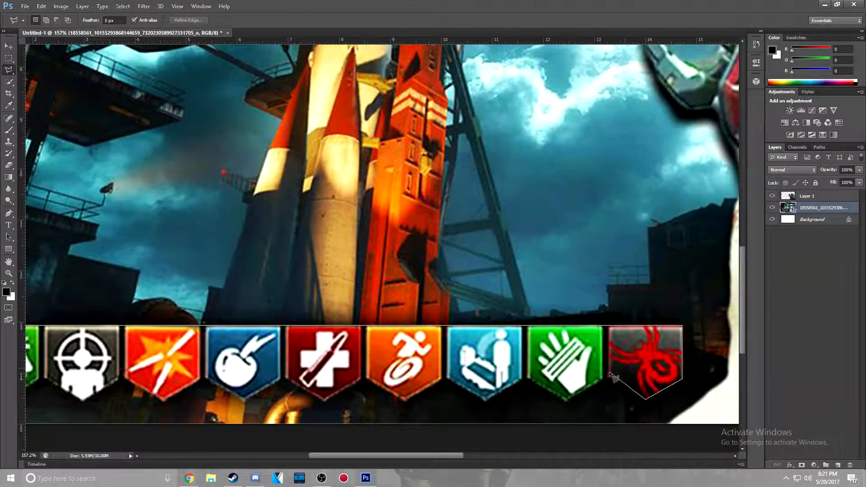
{"action": "left_click", "coordinate": [607, 377]}
{"action": "left_click", "coordinate": [567, 400]}
{"action": "left_click", "coordinate": [527, 377]}
{"action": "left_click", "coordinate": [485, 401]}
{"action": "left_click", "coordinate": [446, 378]}
{"action": "left_click", "coordinate": [405, 400]}
{"action": "left_click", "coordinate": [365, 377]}
{"action": "left_click", "coordinate": [324, 401]}
{"action": "left_click", "coordinate": [284, 377]}
{"action": "left_click", "coordinate": [244, 400]}
{"action": "left_click", "coordinate": [205, 377]}
{"action": "left_click", "coordinate": [164, 400]}
{"action": "left_click", "coordinate": [122, 377]}
{"action": "left_click", "coordinate": [82, 401]}
{"action": "left_click_drag", "start_coordinate": [82, 401], "coordinate": [312, 401]}
{"action": "left_click", "coordinate": [272, 377]}
{"action": "left_click", "coordinate": [233, 400]}
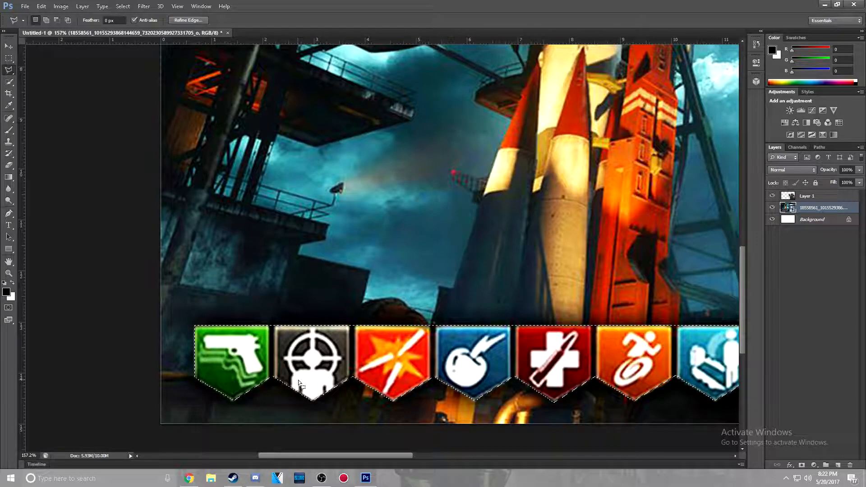
{"action": "key", "text": "ctrl+j"}
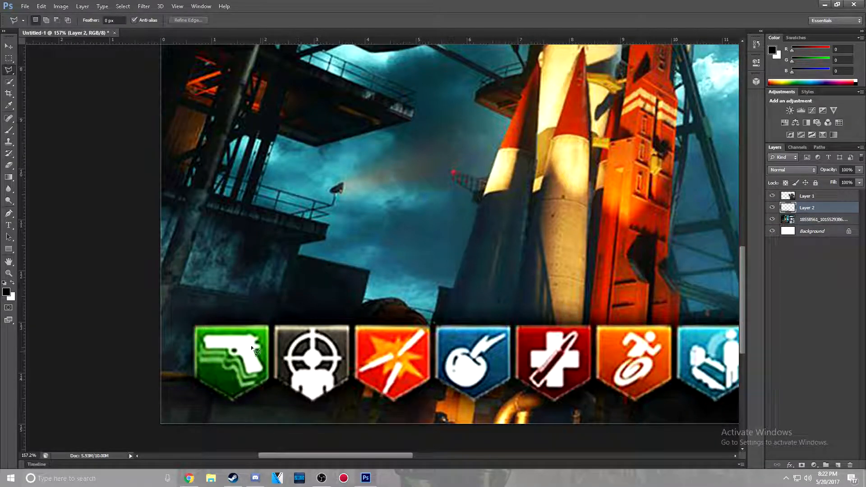
Apply a Gaussian Blur to the placed Ascension image layer beneath the ray gun and perk icon copies
{"action": "left_click", "coordinate": [795, 223]}
{"action": "left_click", "coordinate": [123, 7]}
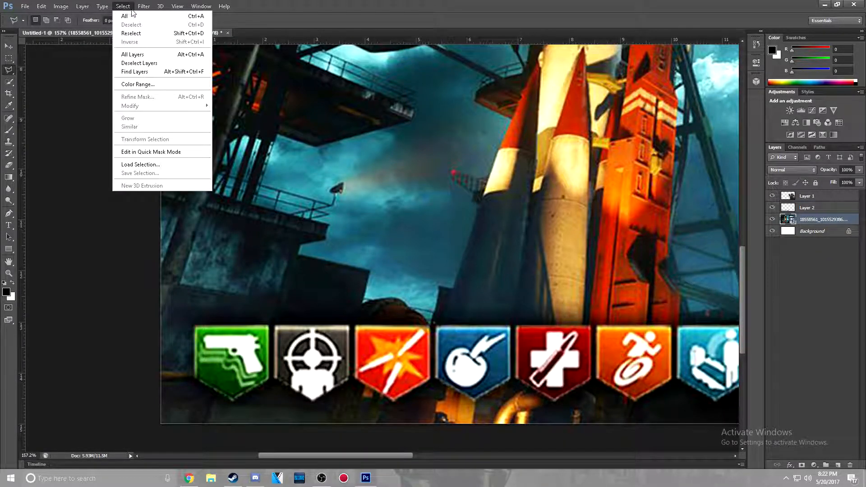
{"action": "left_click", "coordinate": [144, 6]}
{"action": "mouse_move", "coordinate": [181, 64]}
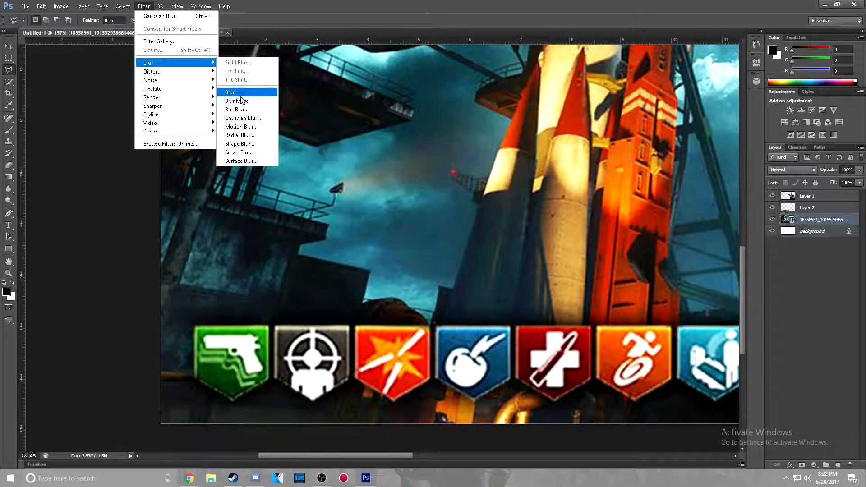
{"action": "left_click", "coordinate": [246, 127]}
{"action": "left_click_drag", "start_coordinate": [386, 245], "coordinate": [382, 245]}
{"action": "left_click", "coordinate": [479, 126]}
{"action": "scroll", "coordinate": [534, 182], "scroll_direction": "down", "scroll_amount": 5}
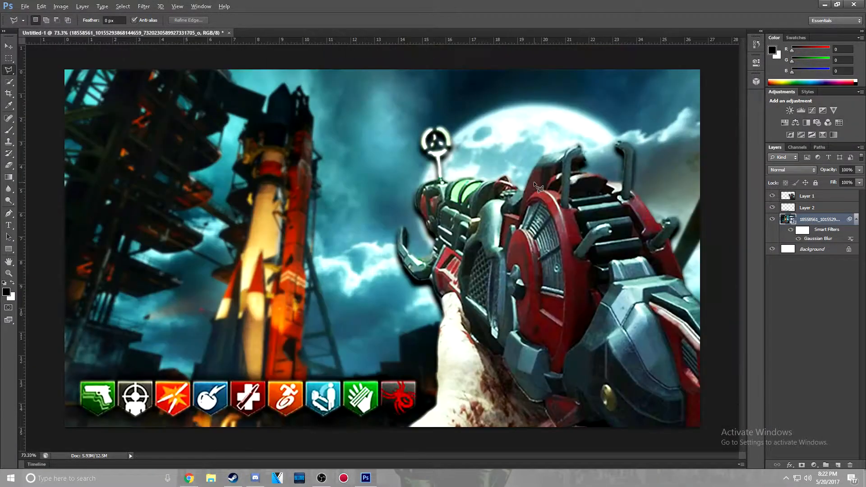
Examine the edges of the perk icons and ray gun against the blurred background
{"action": "scroll", "coordinate": [494, 198], "scroll_direction": "up", "scroll_amount": 2}
{"action": "scroll", "coordinate": [498, 202], "scroll_direction": "up", "scroll_amount": 1}
{"action": "scroll", "coordinate": [480, 210], "scroll_direction": "down", "scroll_amount": 2}
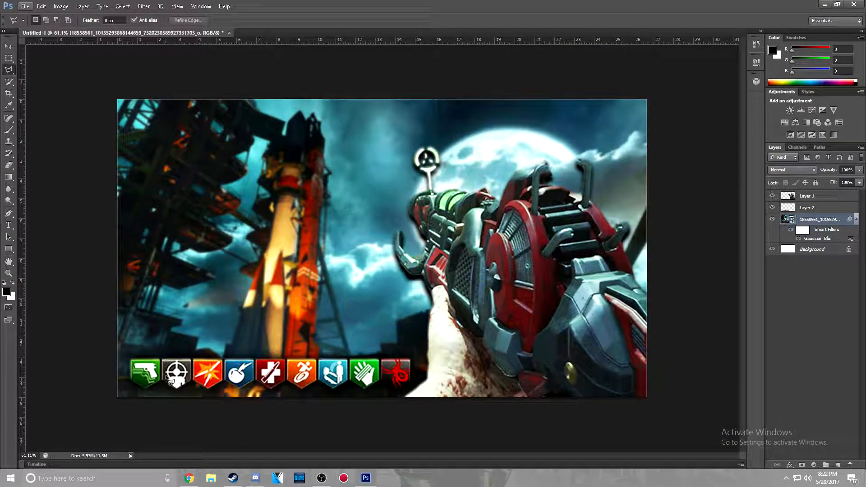
{"action": "scroll", "coordinate": [305, 388], "scroll_direction": "up", "scroll_amount": 5}
{"action": "scroll", "coordinate": [327, 382], "scroll_direction": "up", "scroll_amount": 4}
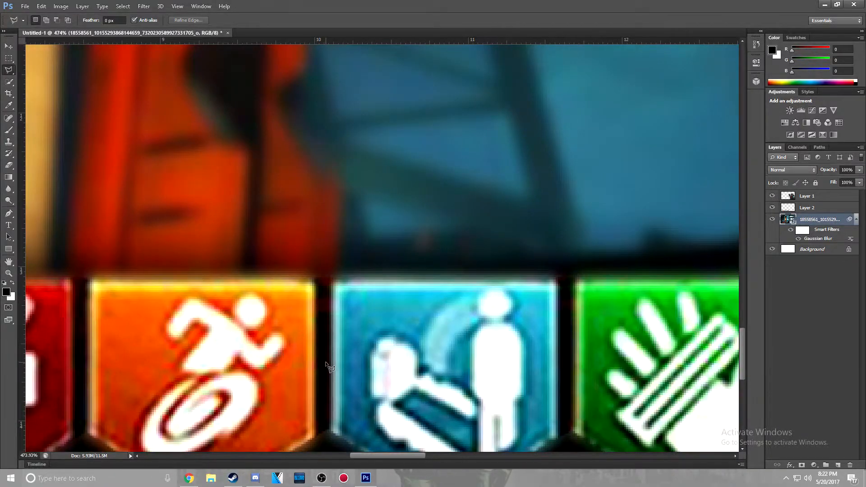
{"action": "scroll", "coordinate": [329, 354], "scroll_direction": "down", "scroll_amount": 5}
{"action": "scroll", "coordinate": [329, 342], "scroll_direction": "down", "scroll_amount": 4}
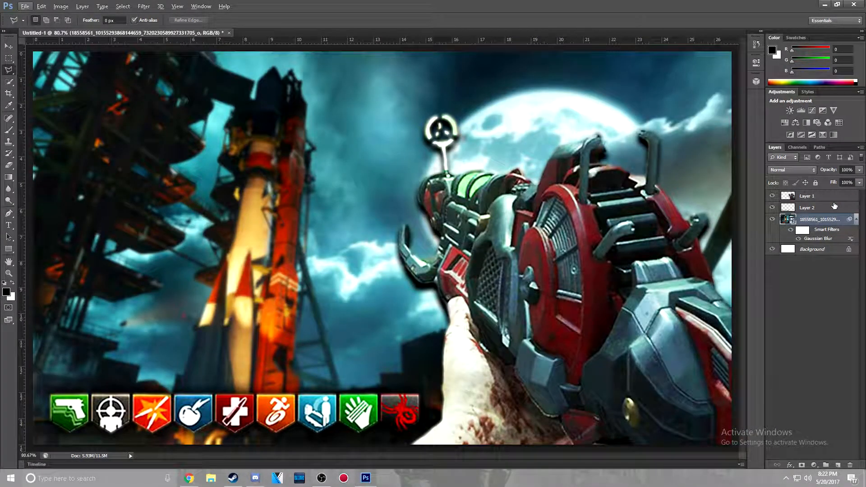
Cut away the background strips between the perk icons on the icon layer using the Polygonal Lasso
{"action": "left_click", "coordinate": [834, 205]}
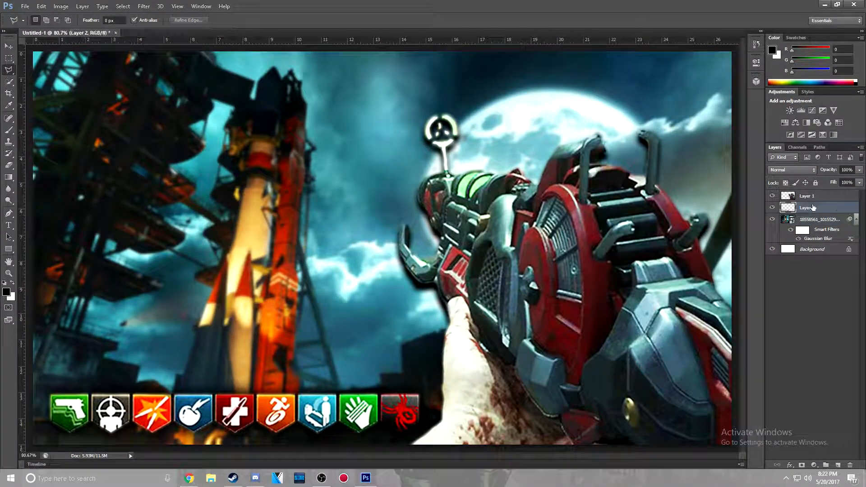
{"action": "scroll", "coordinate": [403, 409], "scroll_direction": "up", "scroll_amount": 5}
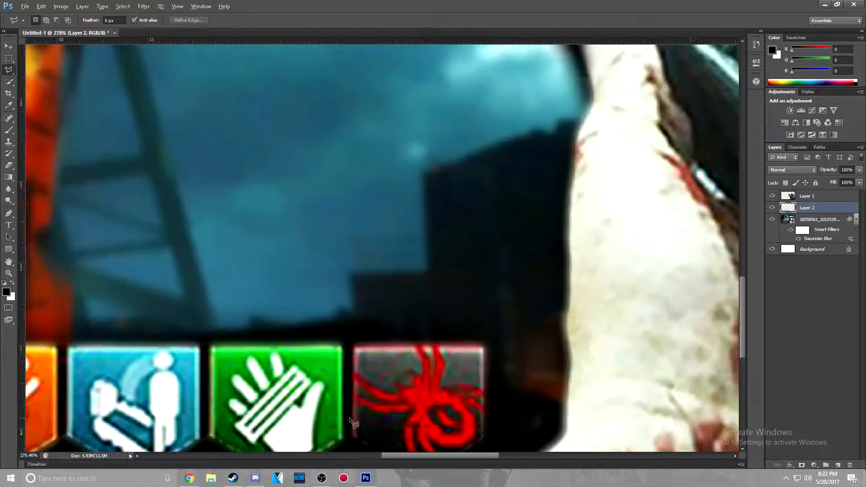
{"action": "scroll", "coordinate": [298, 321], "scroll_direction": "down", "scroll_amount": 2}
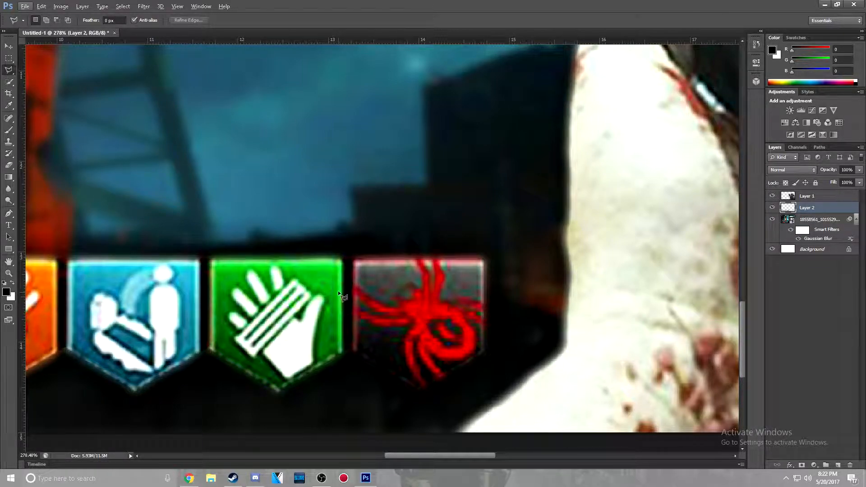
{"action": "left_click", "coordinate": [353, 248]}
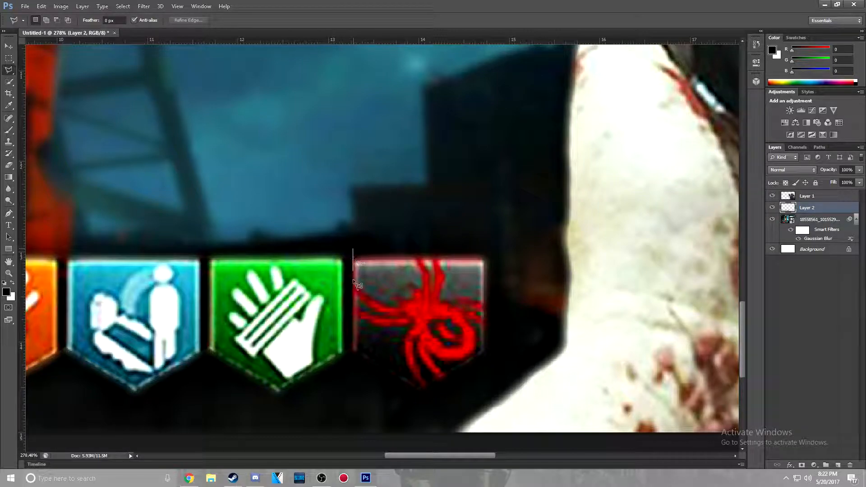
{"action": "left_click", "coordinate": [343, 363]}
{"action": "left_click", "coordinate": [351, 254]}
{"action": "left_click_drag", "start_coordinate": [351, 278], "coordinate": [209, 283]}
{"action": "left_click_drag", "start_coordinate": [452, 456], "coordinate": [372, 455]}
{"action": "left_click_drag", "start_coordinate": [721, 294], "coordinate": [434, 298]}
{"action": "left_click_drag", "start_coordinate": [434, 298], "coordinate": [331, 297]}
{"action": "right_click", "coordinate": [331, 296]}
{"action": "left_click", "coordinate": [360, 114]}
{"action": "scroll", "coordinate": [469, 239], "scroll_direction": "down", "scroll_amount": 8}
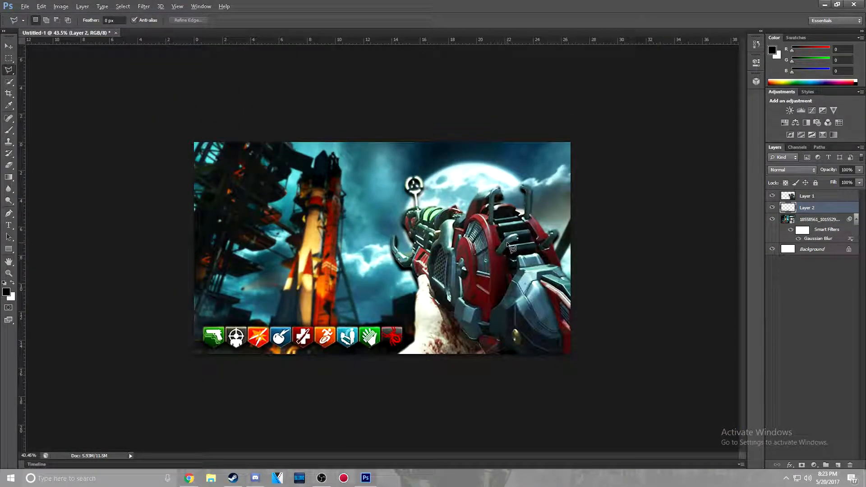
{"action": "scroll", "coordinate": [402, 310], "scroll_direction": "up", "scroll_amount": 3}
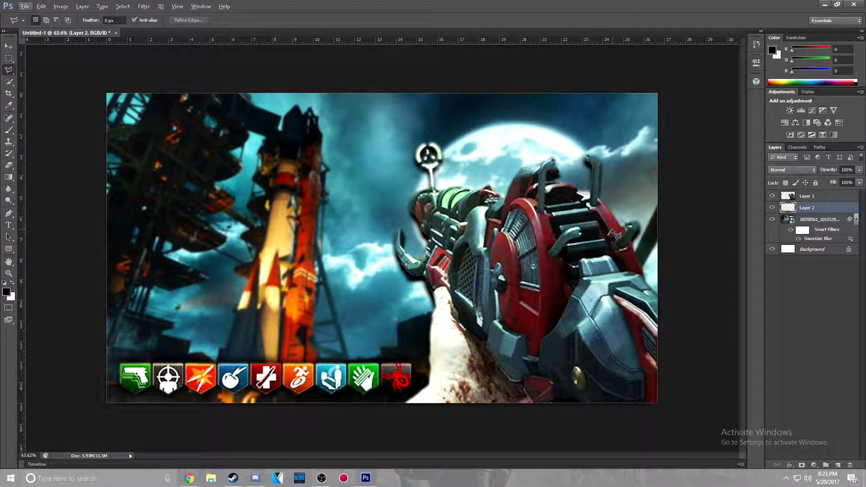
Add a Drop Shadow to the ray gun layer with distance 0 px, spread 5% and size 15 px
{"action": "double_click", "coordinate": [847, 198]}
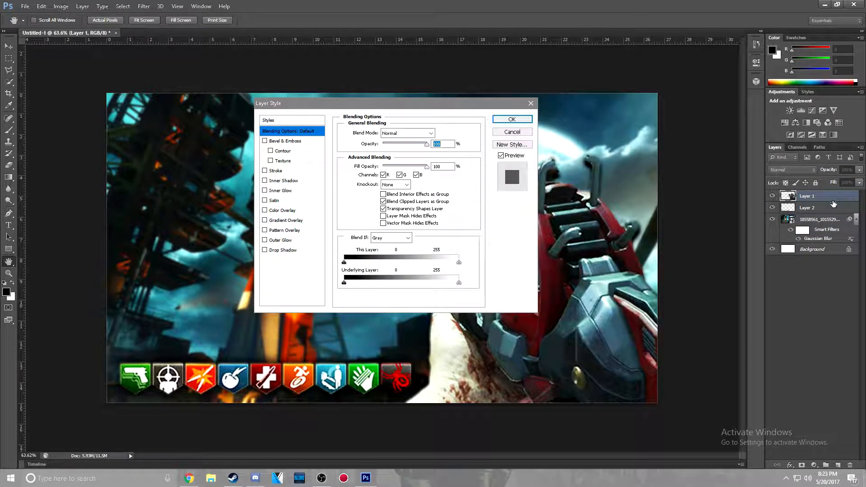
{"action": "left_click", "coordinate": [265, 251]}
{"action": "left_click_drag", "start_coordinate": [372, 107], "coordinate": [144, 123]}
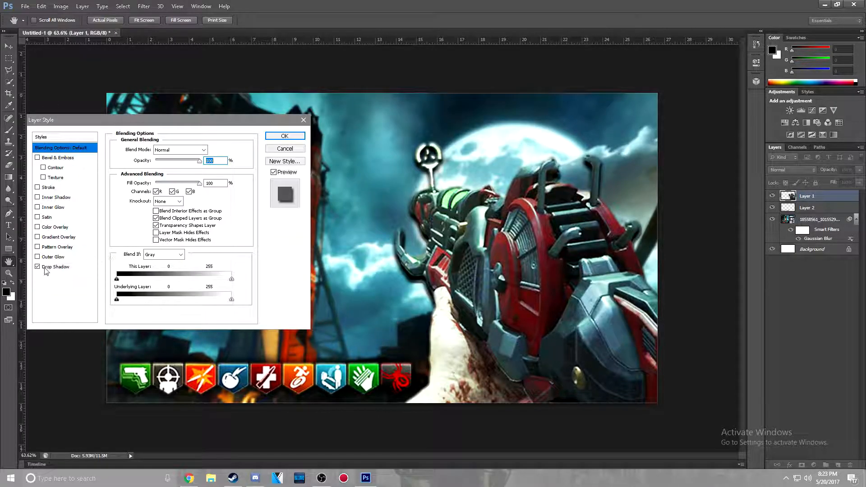
{"action": "left_click", "coordinate": [57, 267]}
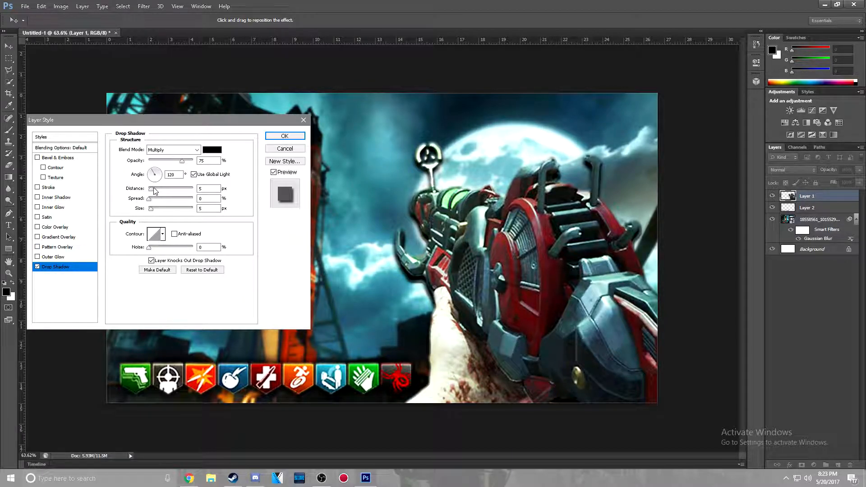
{"action": "left_click_drag", "start_coordinate": [150, 189], "coordinate": [156, 212]}
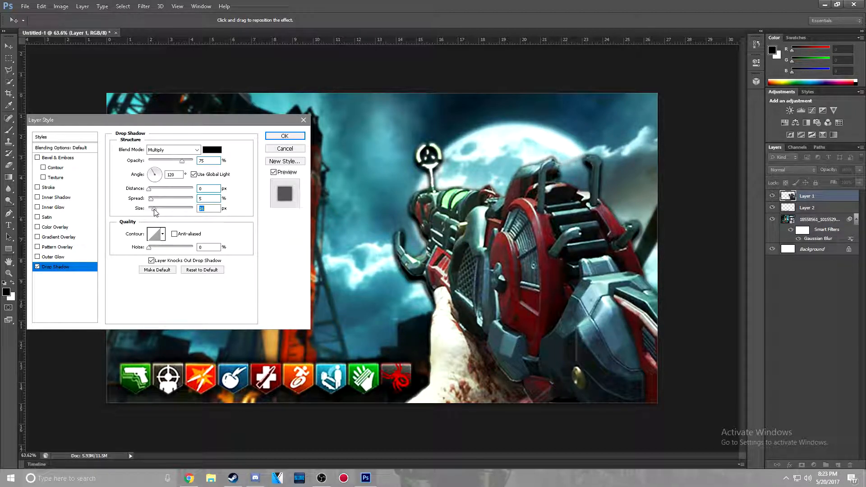
{"action": "left_click", "coordinate": [285, 135]}
Erase the leftover edge line between the ray gun's two upper prongs with a 36 px Eraser
{"action": "scroll", "coordinate": [579, 164], "scroll_direction": "up", "scroll_amount": 3}
{"action": "scroll", "coordinate": [591, 168], "scroll_direction": "up", "scroll_amount": 4}
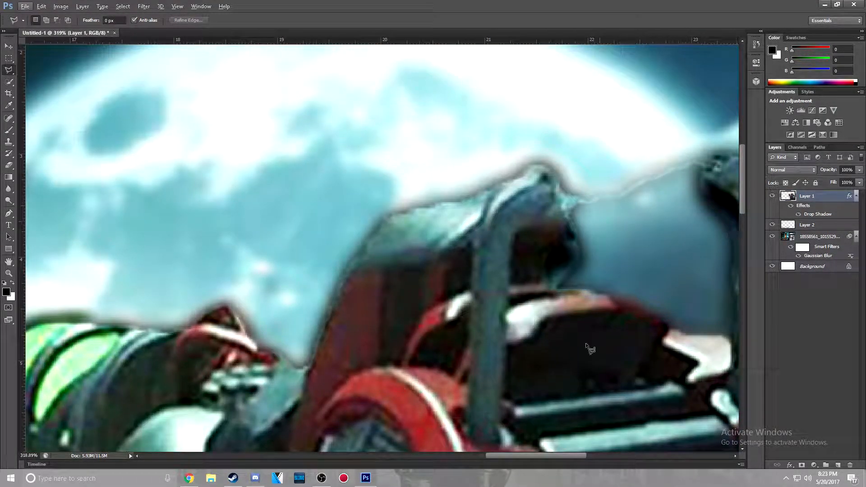
{"action": "left_click_drag", "start_coordinate": [498, 455], "coordinate": [525, 456]}
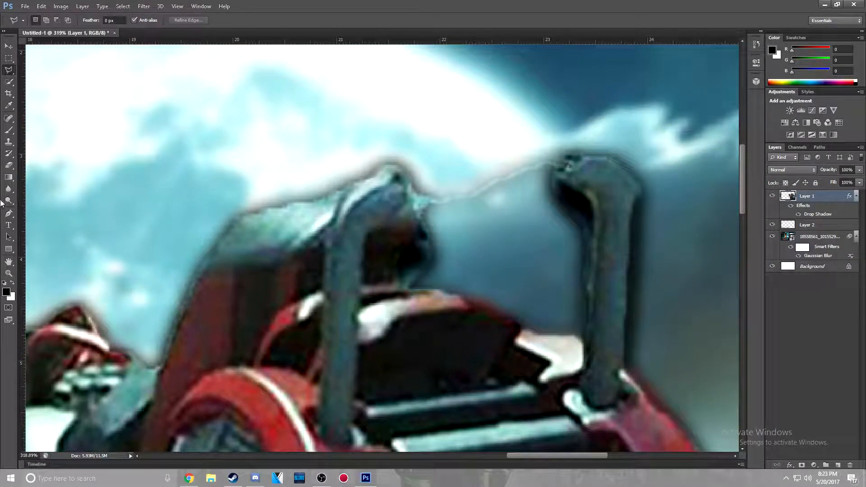
{"action": "left_click", "coordinate": [9, 165]}
{"action": "left_click", "coordinate": [46, 20]}
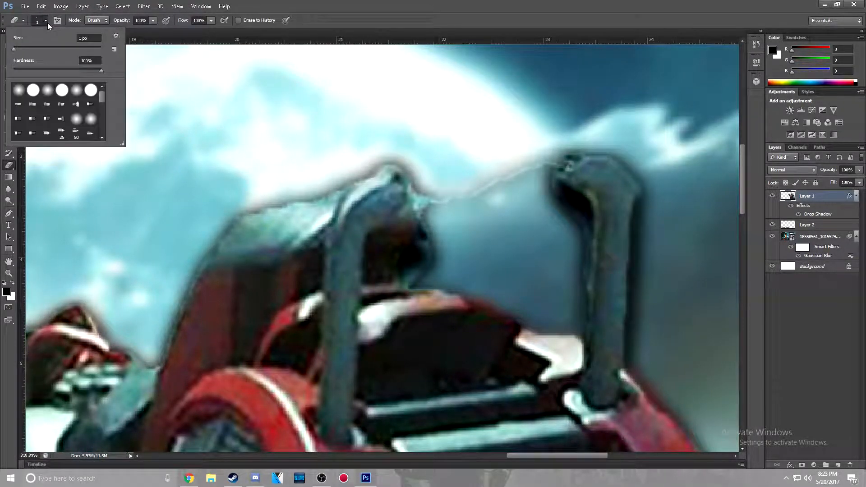
{"action": "left_click_drag", "start_coordinate": [23, 47], "coordinate": [28, 47]}
{"action": "mouse_move", "coordinate": [494, 185]}
{"action": "left_mouse_down"}
{"action": "mouse_move", "coordinate": [525, 150]}
{"action": "mouse_move", "coordinate": [518, 162]}
{"action": "mouse_move", "coordinate": [478, 171]}
{"action": "mouse_move", "coordinate": [461, 188]}
{"action": "left_mouse_up"}
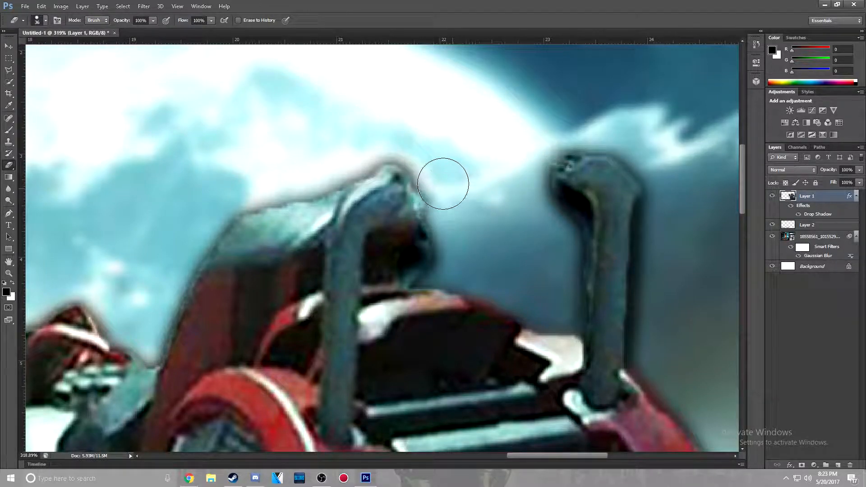
{"action": "key", "text": "ctrl+0"}
{"action": "scroll", "coordinate": [554, 304], "scroll_direction": "down", "scroll_amount": 1}
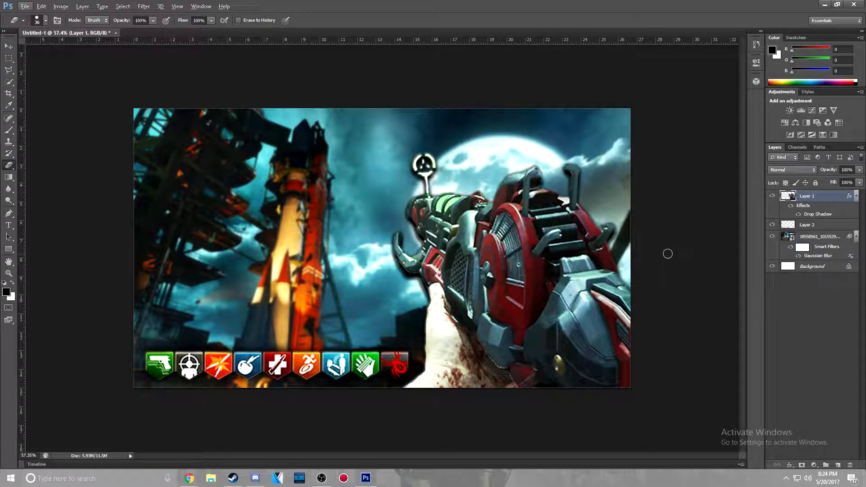
Add a Drop Shadow to the perk icon layer with distance 0 px and size 10 px
{"action": "double_click", "coordinate": [832, 230]}
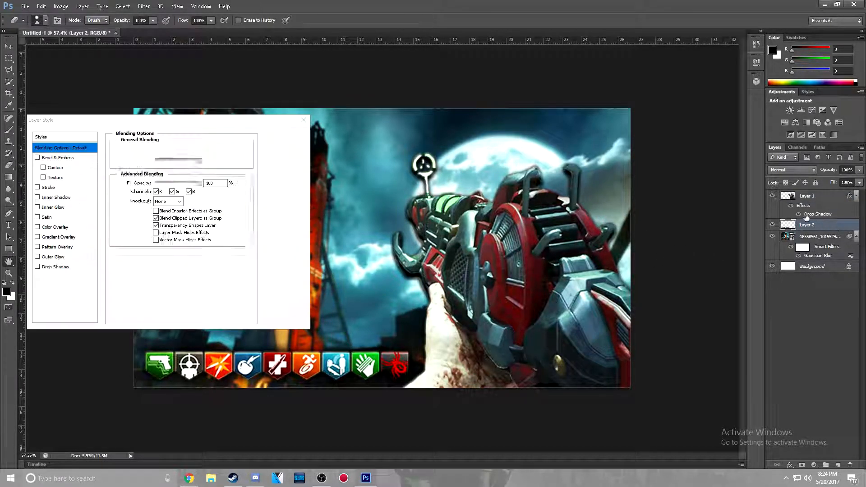
{"action": "left_click", "coordinate": [38, 267]}
{"action": "left_click_drag", "start_coordinate": [152, 189], "coordinate": [148, 189]}
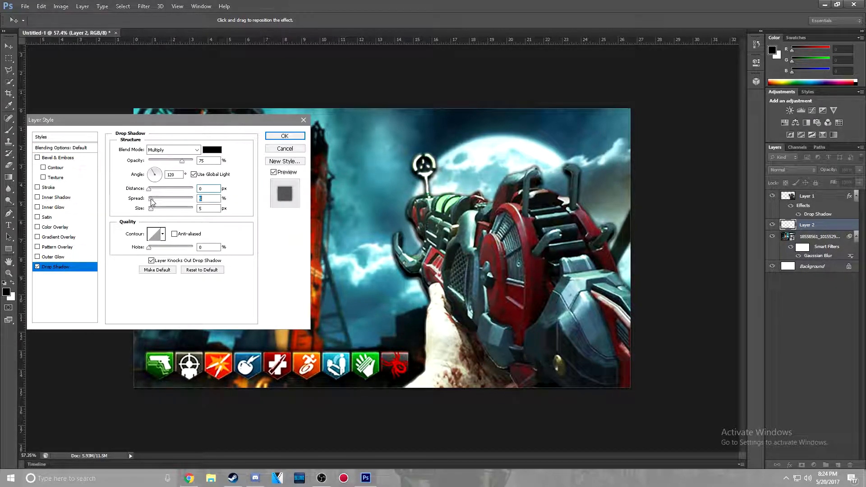
{"action": "left_click_drag", "start_coordinate": [206, 209], "coordinate": [125, 203]}
{"action": "type", "text": "10"}
{"action": "left_click", "coordinate": [285, 136]}
{"action": "scroll", "coordinate": [359, 315], "scroll_direction": "up", "scroll_amount": 7}
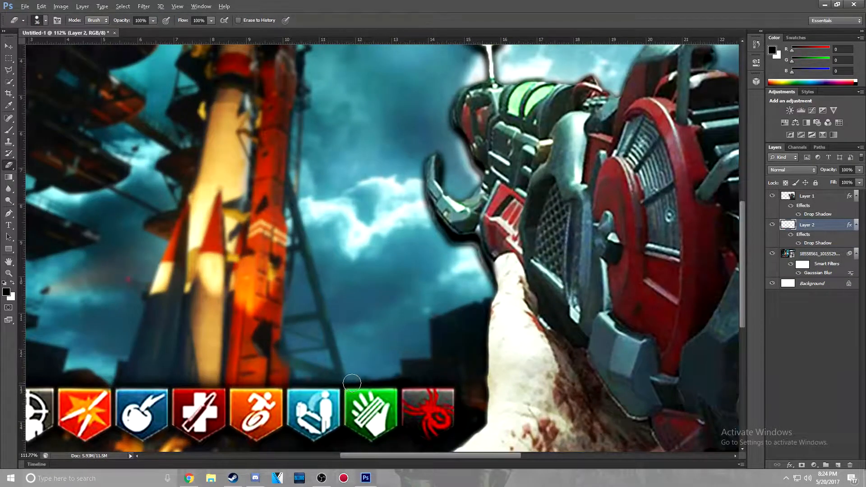
{"action": "scroll", "coordinate": [352, 382], "scroll_direction": "down", "scroll_amount": 8}
{"action": "scroll", "coordinate": [354, 373], "scroll_direction": "up", "scroll_amount": 3}
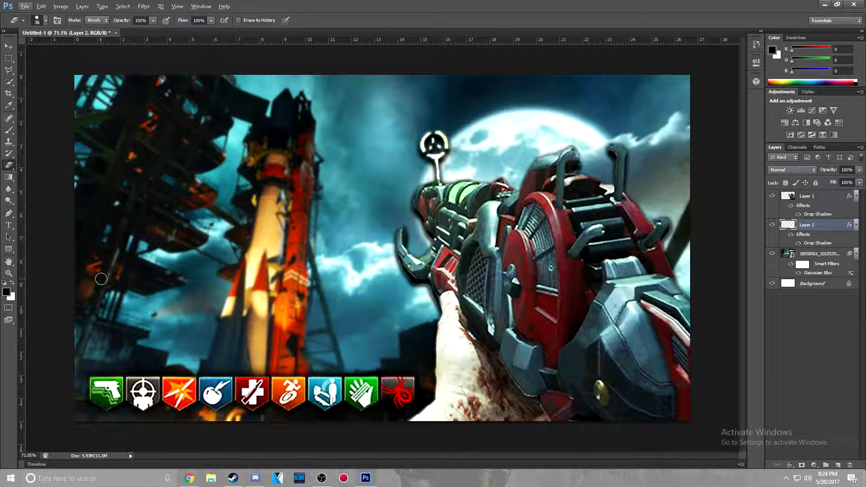
Place the BO3 ZC logo image from the Pictures folder into the thumbnail
{"action": "left_click", "coordinate": [26, 7]}
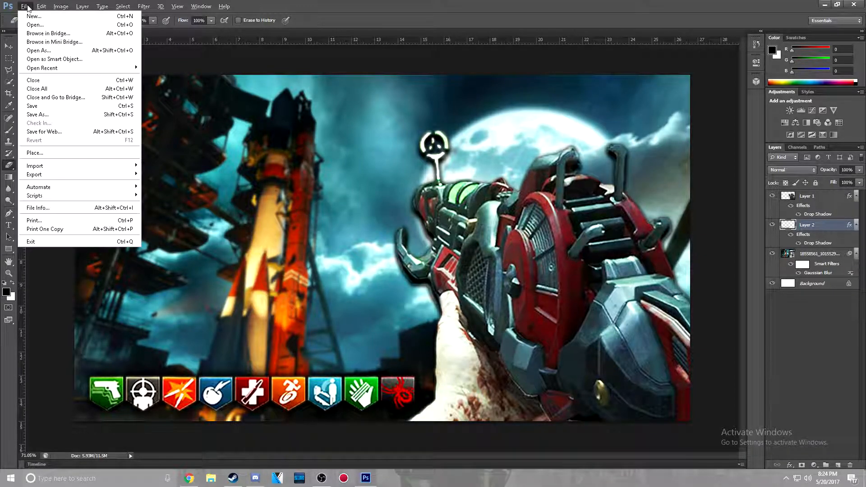
{"action": "left_click", "coordinate": [82, 156]}
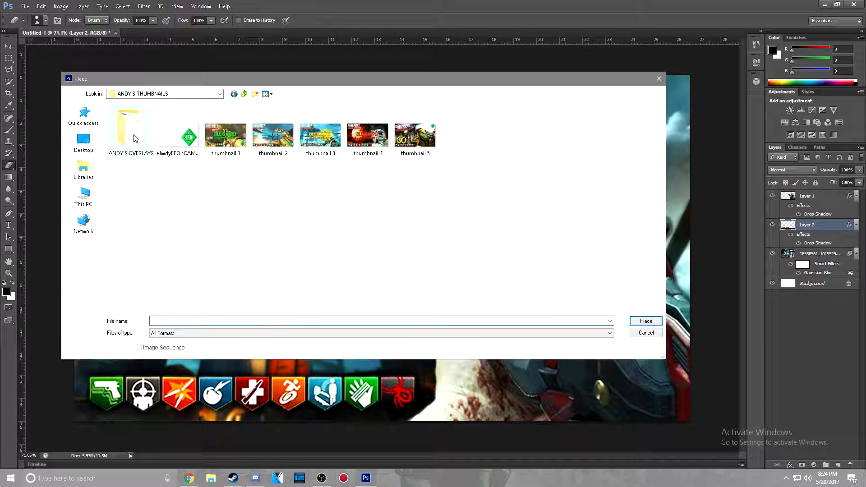
{"action": "double_click", "coordinate": [136, 146]}
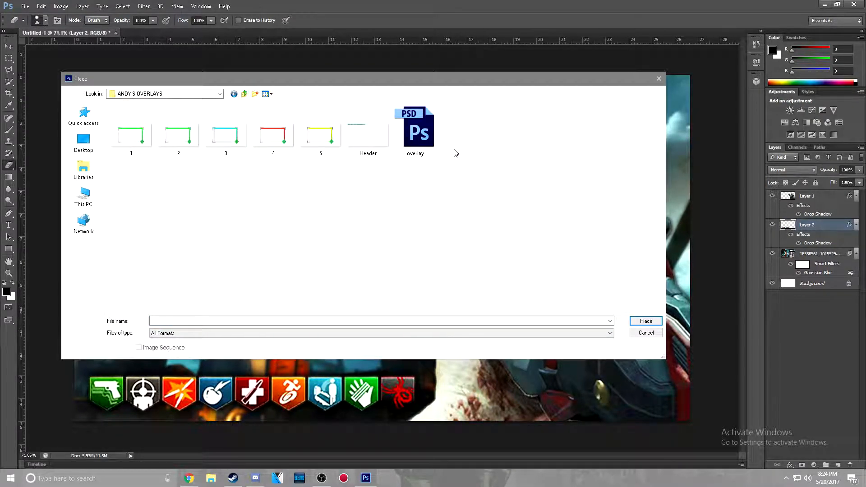
{"action": "key", "text": "BackSpace"}
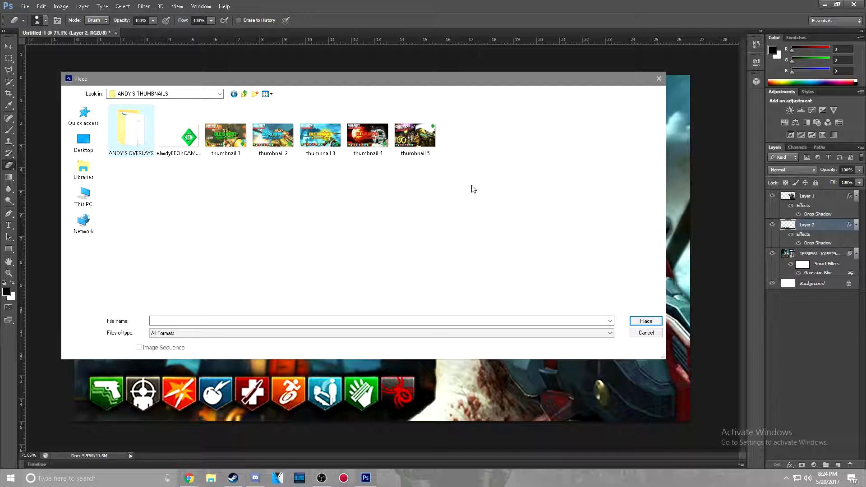
{"action": "key", "text": "BackSpace"}
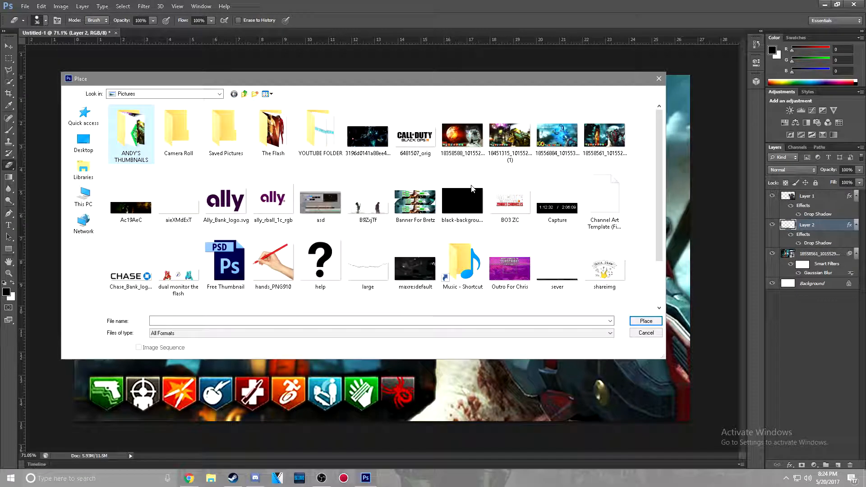
{"action": "left_click", "coordinate": [510, 203]}
{"action": "left_click", "coordinate": [642, 321]}
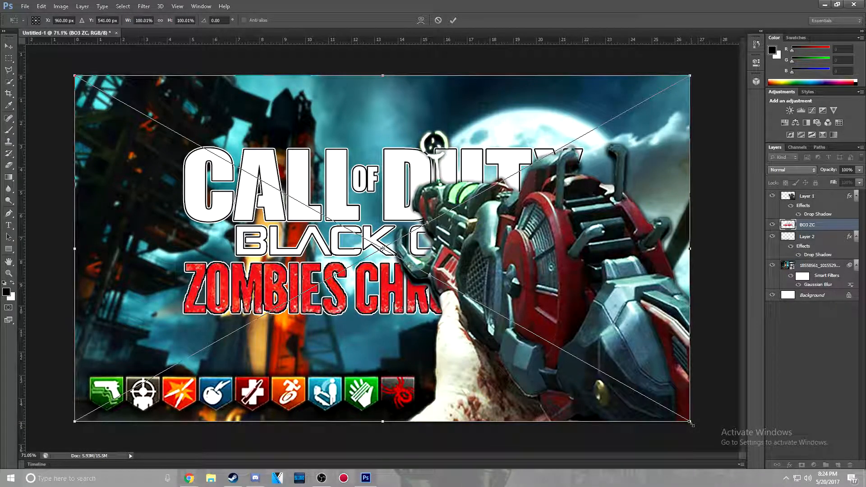
Scale the placed logo to about 62%, rotate it about 5° counterclockwise and position it in the artwork's upper-left area
{"action": "left_click_drag", "start_coordinate": [692, 424], "coordinate": [460, 292]}
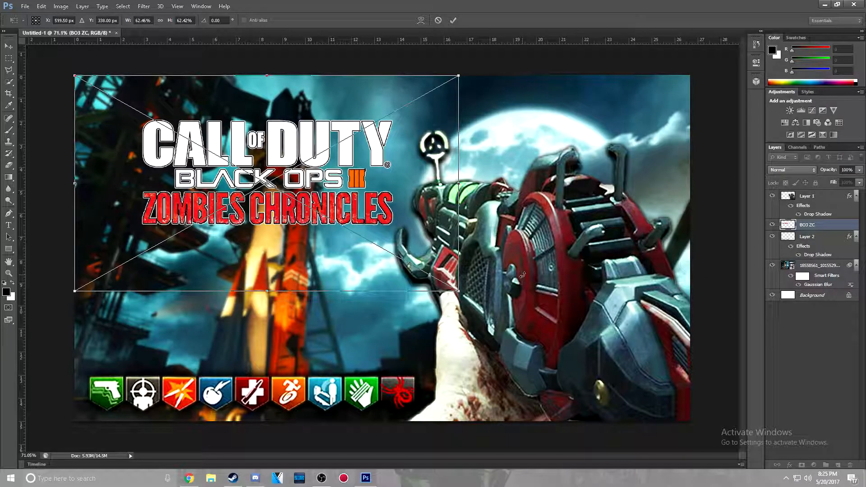
{"action": "left_click_drag", "start_coordinate": [522, 274], "coordinate": [549, 255]}
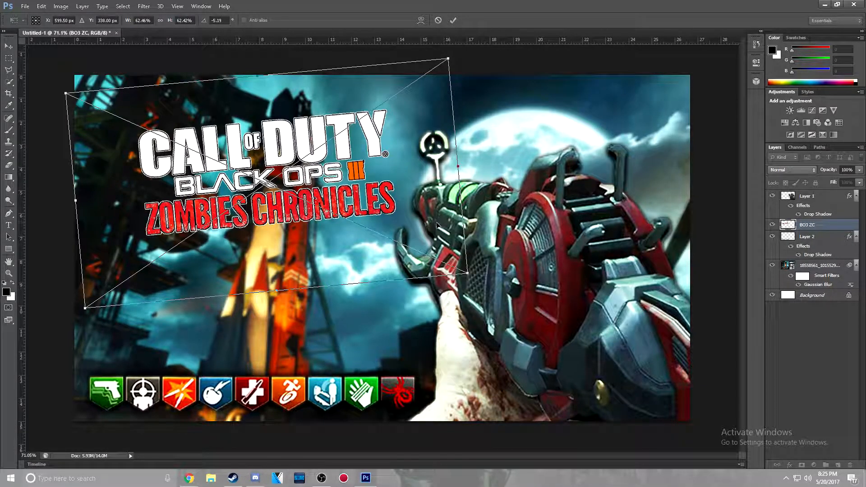
{"action": "left_click_drag", "start_coordinate": [429, 231], "coordinate": [380, 193]}
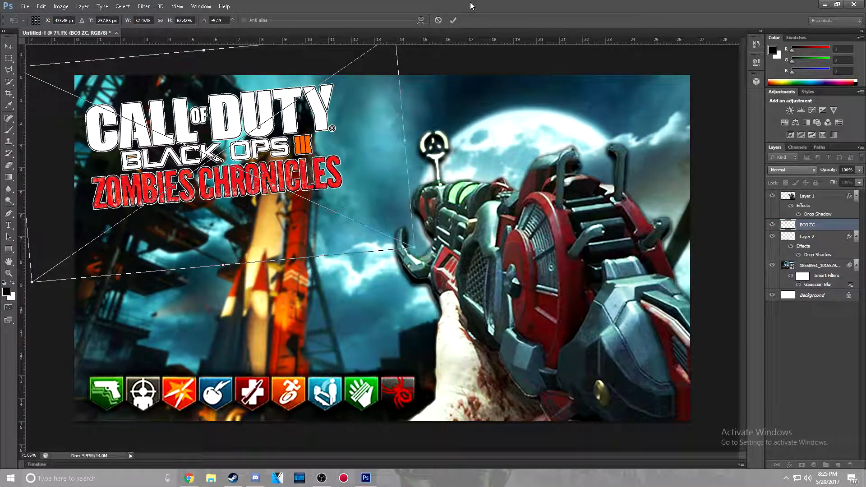
{"action": "left_click", "coordinate": [454, 20]}
{"action": "key", "text": "e"}
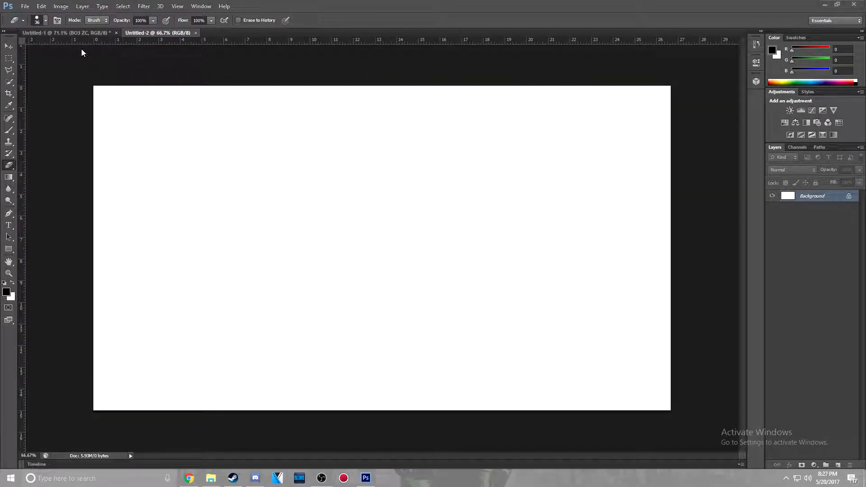
Place the photo "two" in the blank Untitled-2 document, scaled to about 200% so it fills the canvas
{"action": "left_click", "coordinate": [25, 7]}
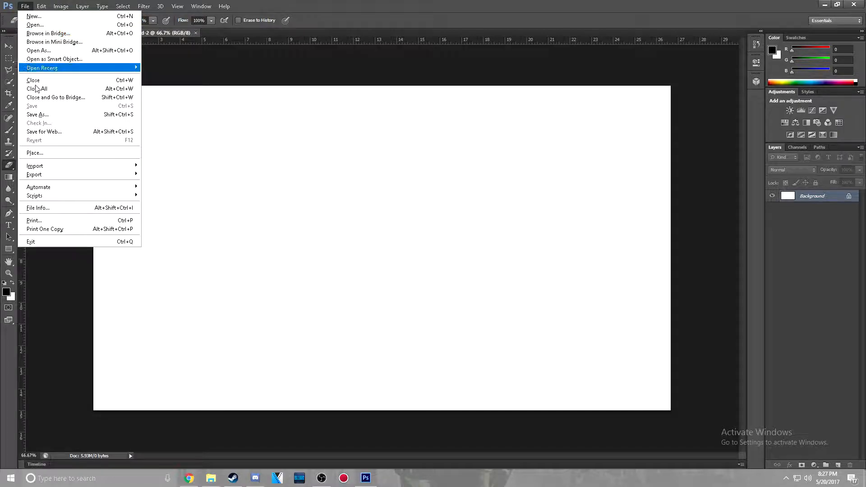
{"action": "left_click", "coordinate": [49, 153]}
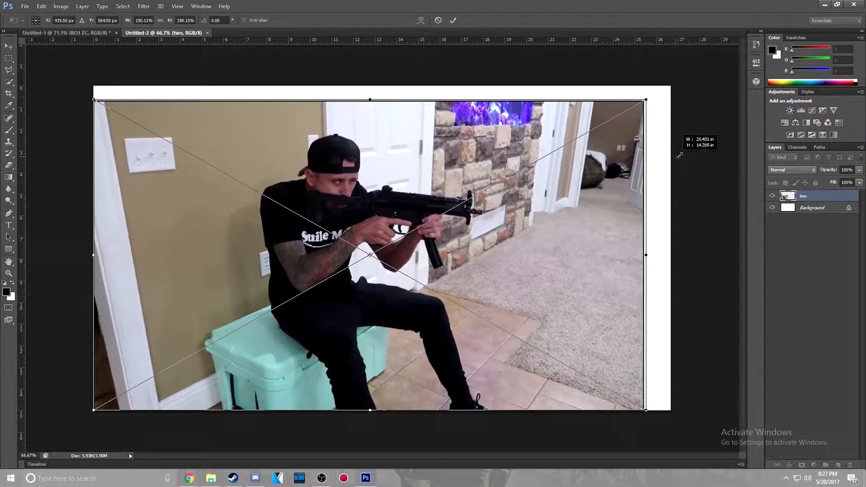
{"action": "left_click_drag", "start_coordinate": [697, 135], "coordinate": [702, 140]}
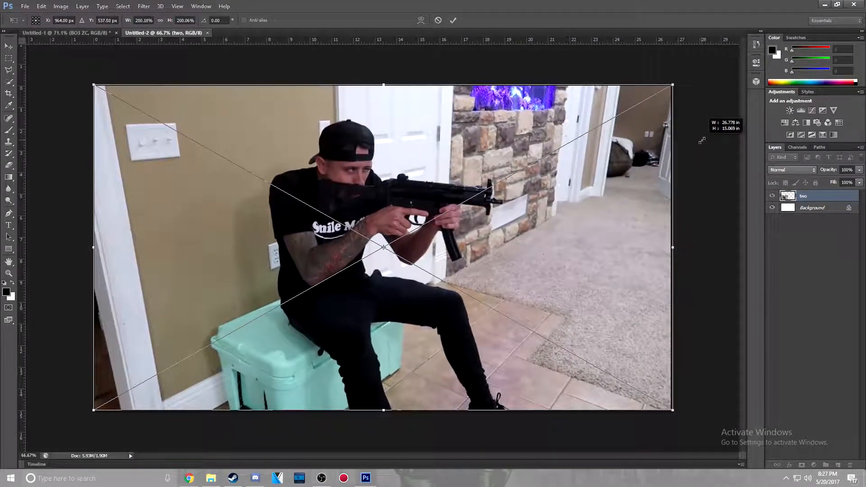
{"action": "left_click", "coordinate": [453, 20]}
{"action": "left_click", "coordinate": [9, 44]}
{"action": "left_click_drag", "start_coordinate": [453, 222], "coordinate": [459, 218]}
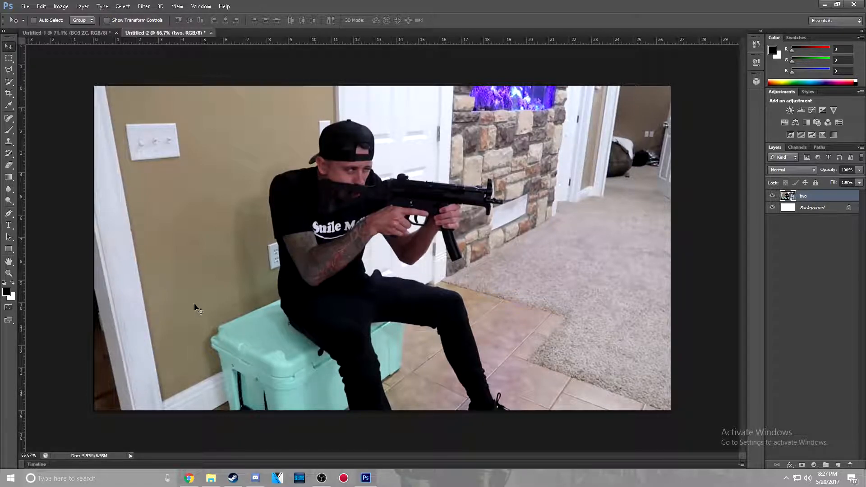
Quick-select the seated man's legs and torso with a 16 px brush in add mode
{"action": "key", "text": "w"}
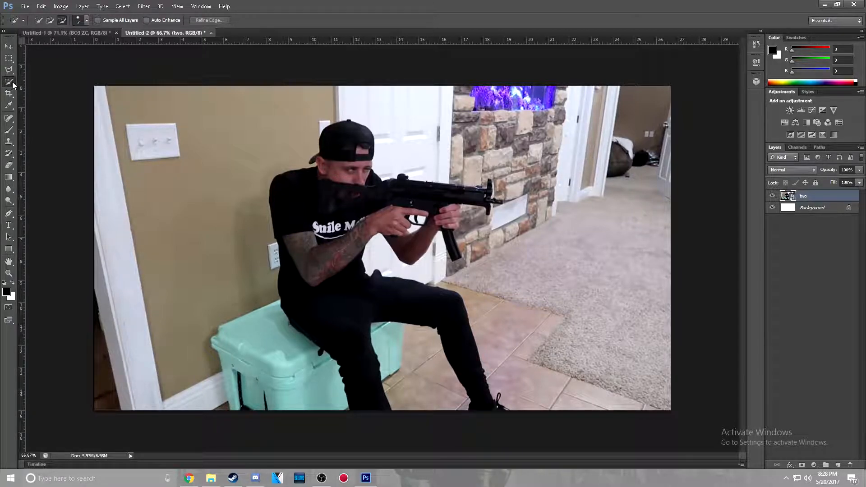
{"action": "left_click", "coordinate": [86, 20]}
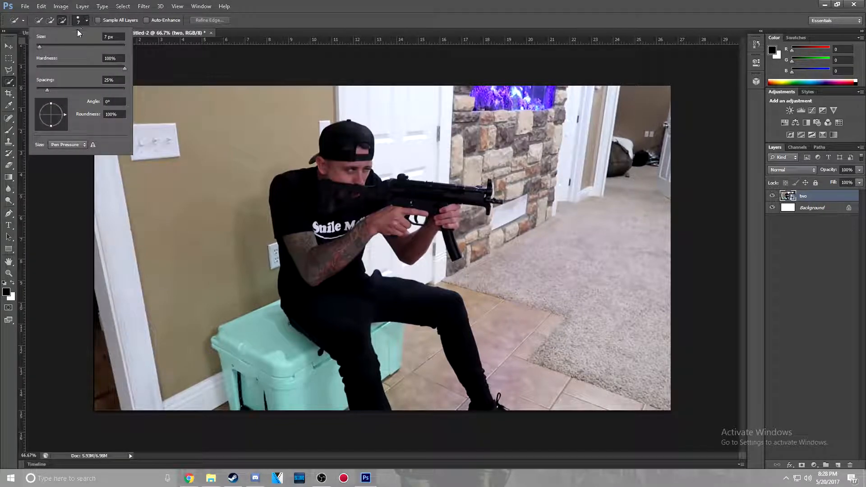
{"action": "left_click_drag", "start_coordinate": [39, 47], "coordinate": [43, 47]}
{"action": "left_click", "coordinate": [50, 20]}
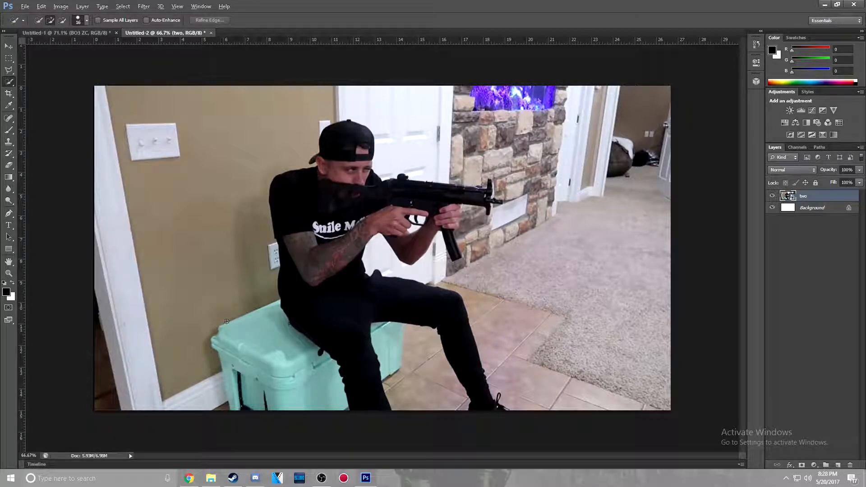
{"action": "scroll", "coordinate": [354, 388], "scroll_direction": "up", "scroll_amount": 5}
{"action": "scroll", "coordinate": [330, 312], "scroll_direction": "down", "scroll_amount": 3}
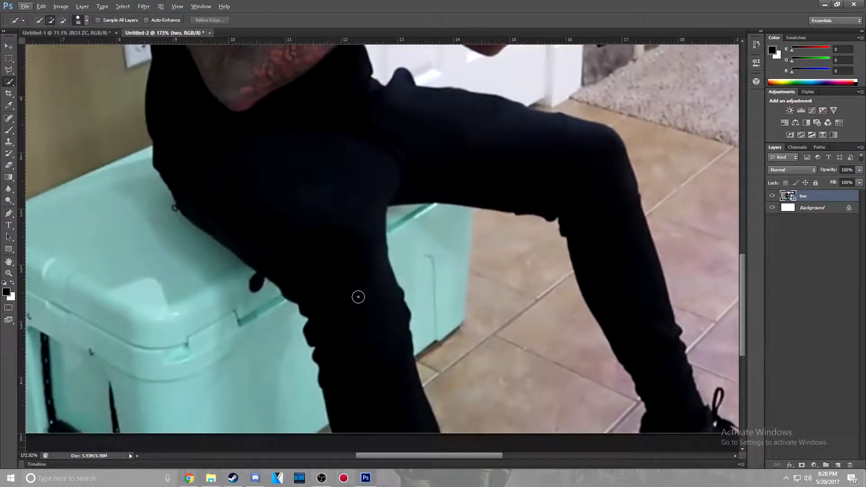
{"action": "mouse_move", "coordinate": [385, 392]}
{"action": "left_mouse_down"}
{"action": "mouse_move", "coordinate": [372, 346]}
{"action": "mouse_move", "coordinate": [278, 179]}
{"action": "mouse_move", "coordinate": [285, 102]}
{"action": "left_mouse_up"}
{"action": "scroll", "coordinate": [285, 102], "scroll_direction": "up", "scroll_amount": 3}
{"action": "scroll", "coordinate": [286, 102], "scroll_direction": "up", "scroll_amount": 5}
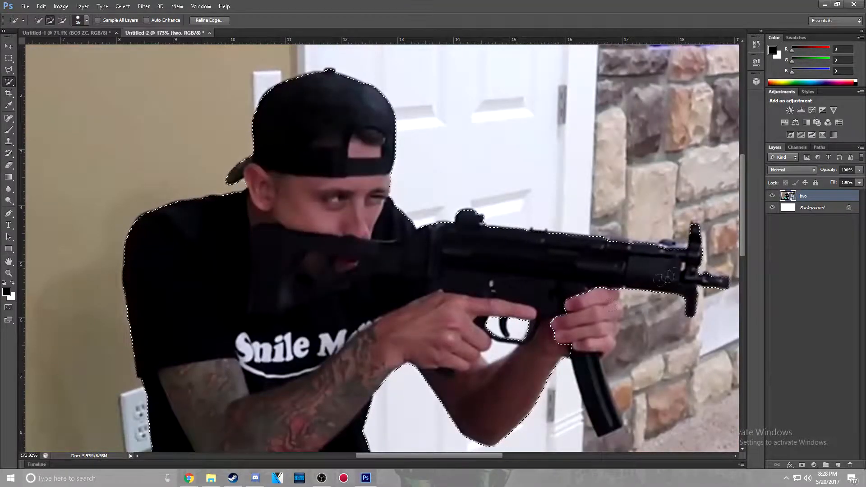
Extend the quick selection over the man's head, arms, gun and shoe, and trim the stray background around the gun
{"action": "mouse_move", "coordinate": [609, 305]}
{"action": "left_mouse_down"}
{"action": "mouse_move", "coordinate": [551, 246]}
{"action": "mouse_move", "coordinate": [547, 311]}
{"action": "mouse_move", "coordinate": [595, 314]}
{"action": "mouse_move", "coordinate": [582, 381]}
{"action": "mouse_move", "coordinate": [608, 415]}
{"action": "left_mouse_up"}
{"action": "left_click_drag", "start_coordinate": [649, 343], "coordinate": [632, 361]}
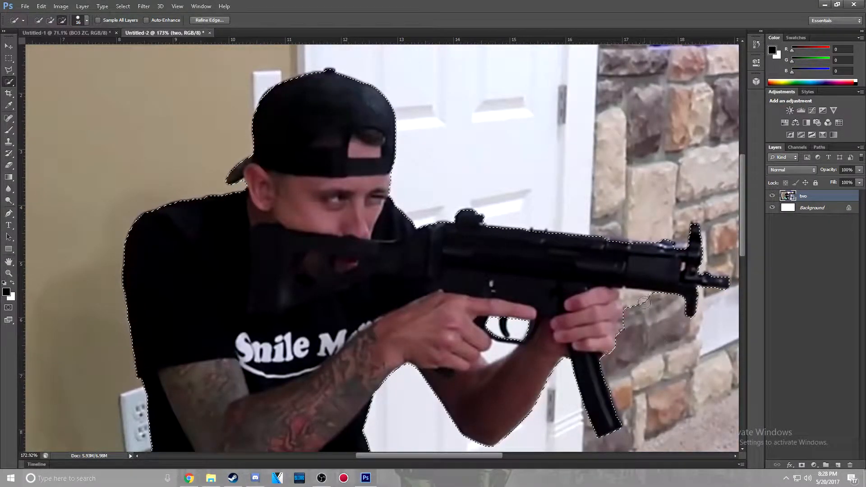
{"action": "scroll", "coordinate": [220, 271], "scroll_direction": "down", "scroll_amount": 9}
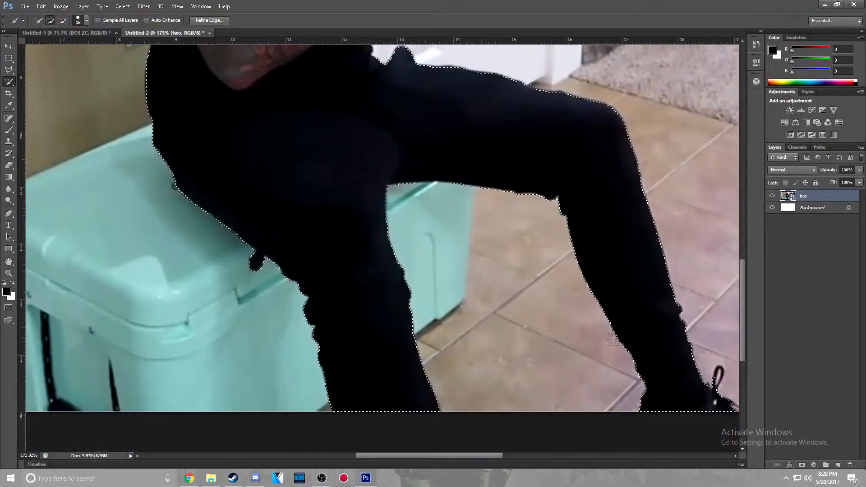
{"action": "left_click_drag", "start_coordinate": [741, 420], "coordinate": [677, 406]}
{"action": "scroll", "coordinate": [492, 226], "scroll_direction": "up", "scroll_amount": 8}
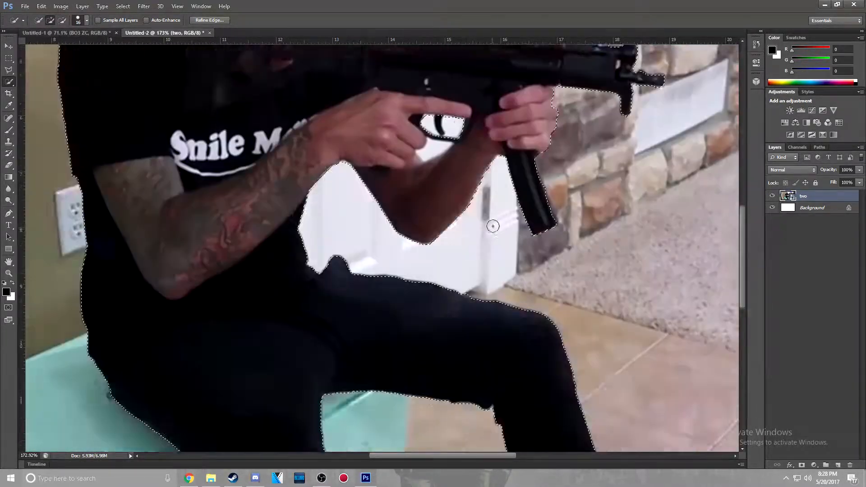
Subtract the openings inside the gun's trigger guard from the selection with a 9 px Quick Selection brush
{"action": "scroll", "coordinate": [456, 185], "scroll_direction": "up", "scroll_amount": 10}
{"action": "left_click", "coordinate": [86, 21]}
{"action": "left_click", "coordinate": [425, 193]}
{"action": "left_click_drag", "start_coordinate": [44, 47], "coordinate": [40, 47]}
{"action": "left_click", "coordinate": [87, 21]}
{"action": "scroll", "coordinate": [464, 212], "scroll_direction": "down", "scroll_amount": 4}
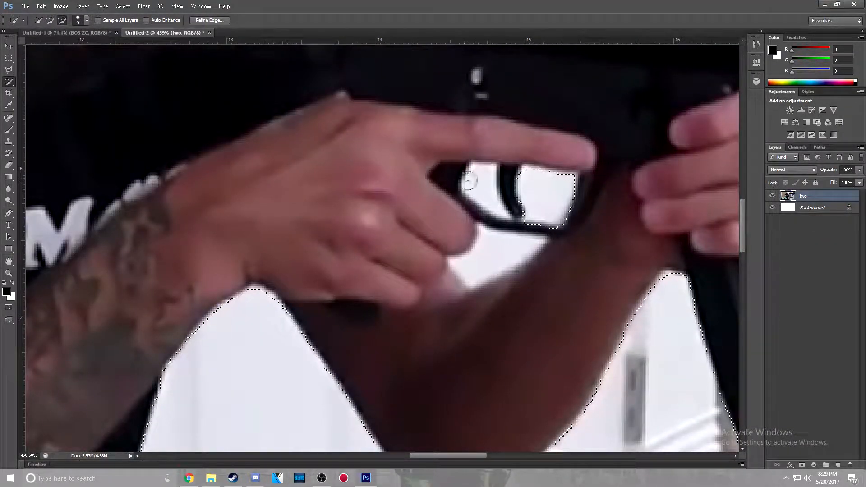
Copy the selected man with his gun to a new layer above the photo
{"action": "key", "text": "ctrl+0"}
{"action": "scroll", "coordinate": [474, 242], "scroll_direction": "down", "scroll_amount": 2}
{"action": "scroll", "coordinate": [440, 302], "scroll_direction": "up", "scroll_amount": 1}
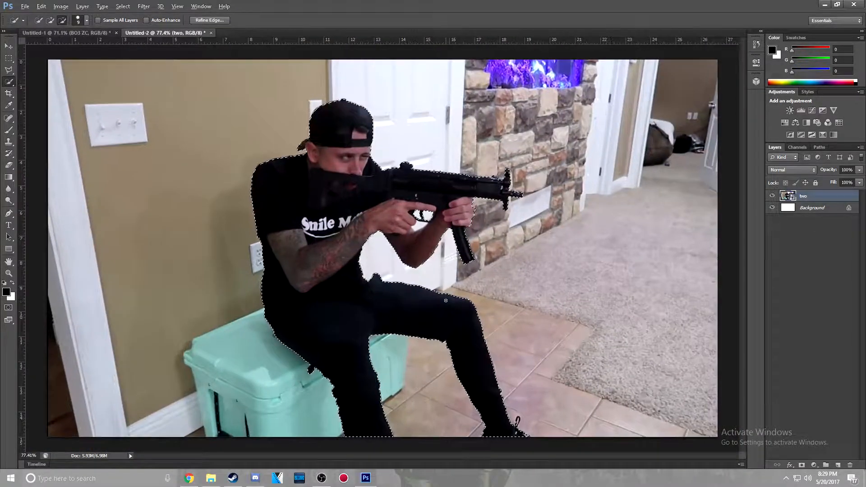
{"action": "scroll", "coordinate": [440, 302], "scroll_direction": "down", "scroll_amount": 2}
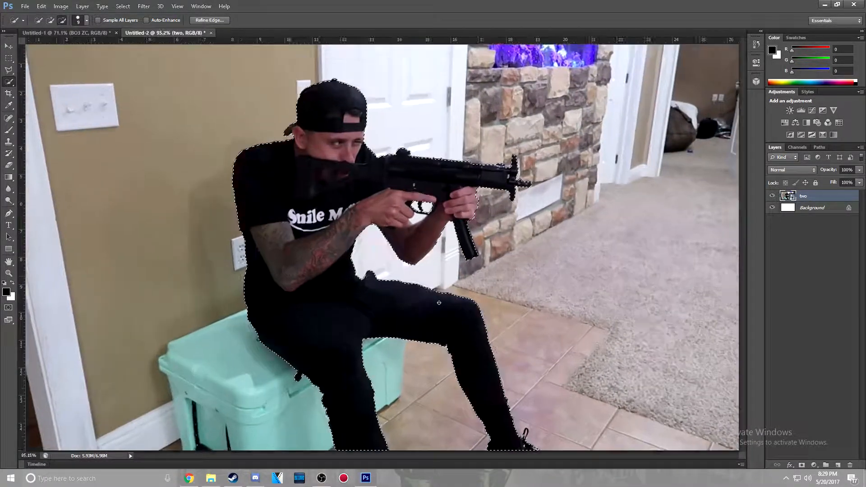
{"action": "scroll", "coordinate": [413, 320], "scroll_direction": "up", "scroll_amount": 3}
{"action": "scroll", "coordinate": [412, 320], "scroll_direction": "down", "scroll_amount": 1}
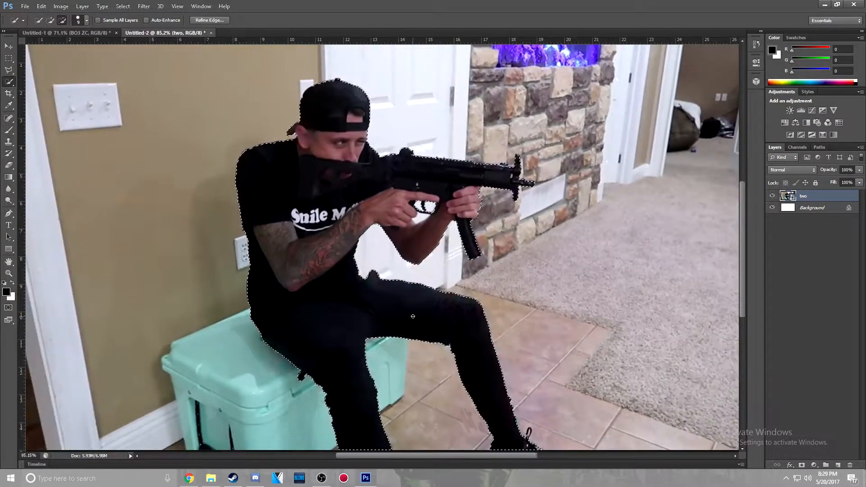
{"action": "key", "text": "ctrl+j"}
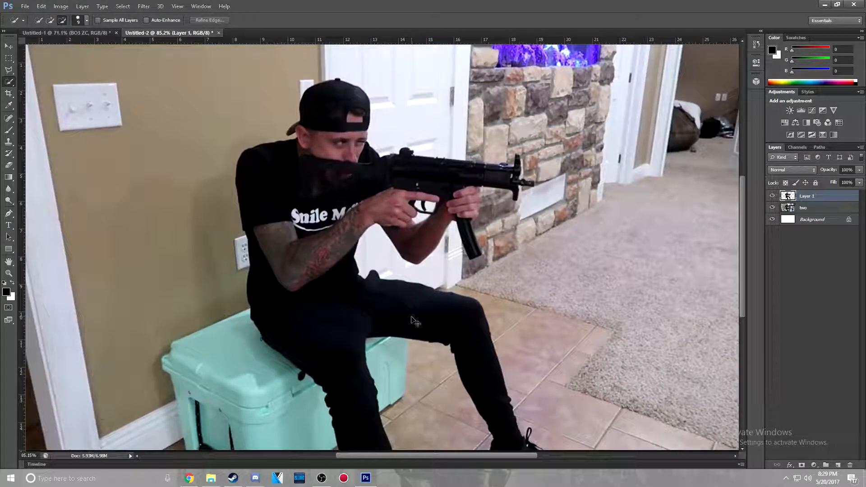
Inspect the cutout against the white background by hiding the photo layer "two", and show the photo again
{"action": "left_click", "coordinate": [772, 208]}
{"action": "left_click", "coordinate": [771, 208]}
{"action": "left_click", "coordinate": [772, 208]}
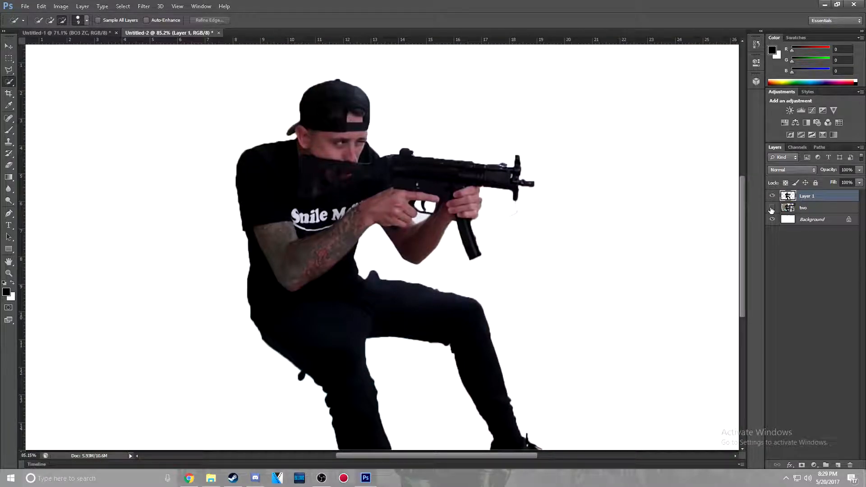
{"action": "left_click", "coordinate": [8, 166]}
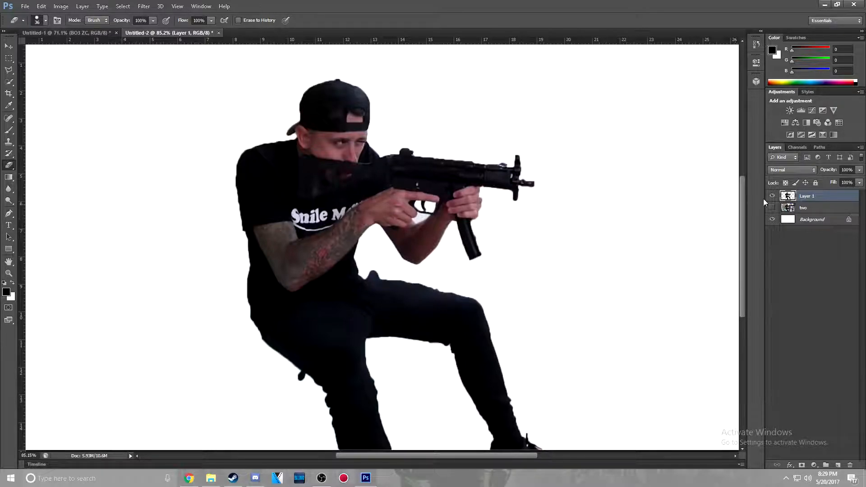
{"action": "left_click", "coordinate": [772, 208]}
{"action": "scroll", "coordinate": [301, 189], "scroll_direction": "down", "scroll_amount": 5}
{"action": "scroll", "coordinate": [325, 201], "scroll_direction": "up", "scroll_amount": 4}
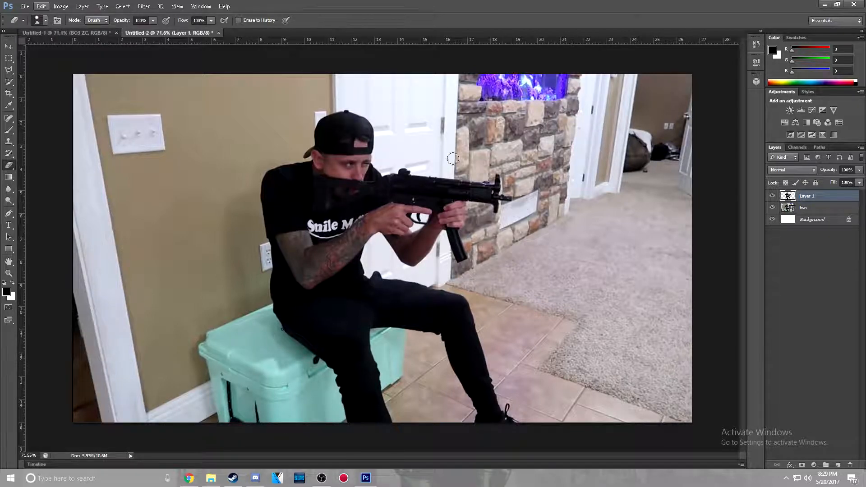
Apply a Gaussian Blur with a 4.0 px radius to the photo layer "two"
{"action": "left_click", "coordinate": [804, 208]}
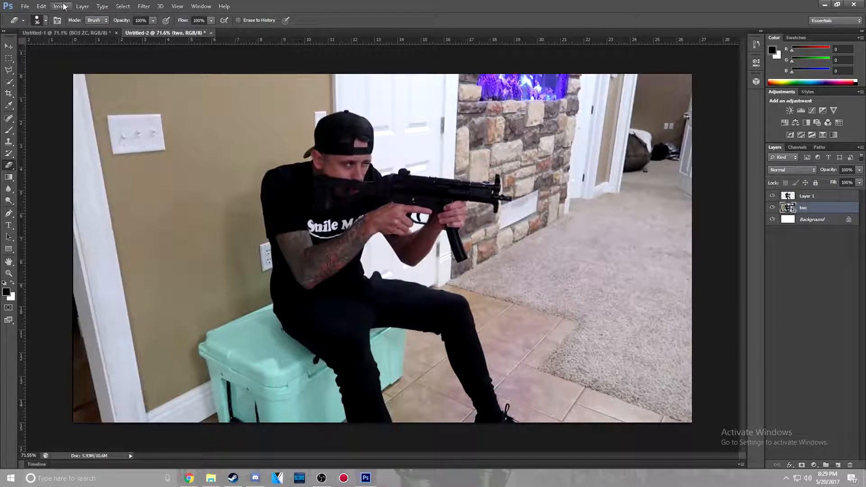
{"action": "left_click", "coordinate": [144, 6]}
{"action": "mouse_move", "coordinate": [166, 64]}
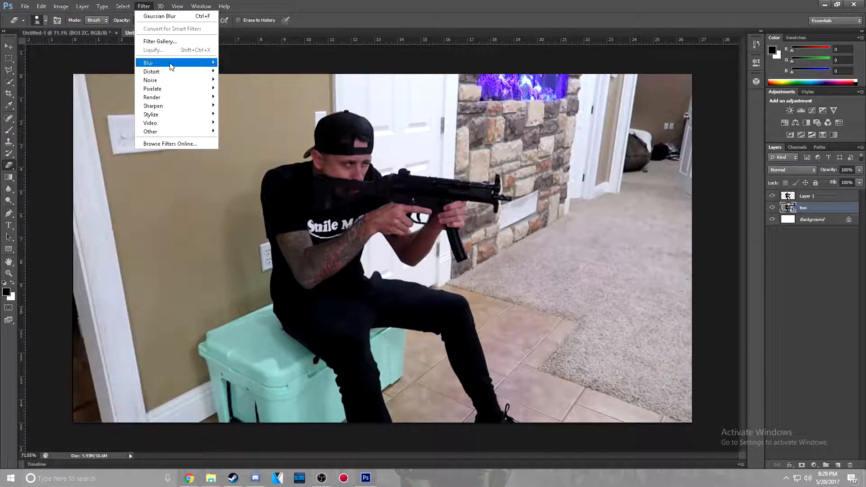
{"action": "left_click", "coordinate": [250, 118]}
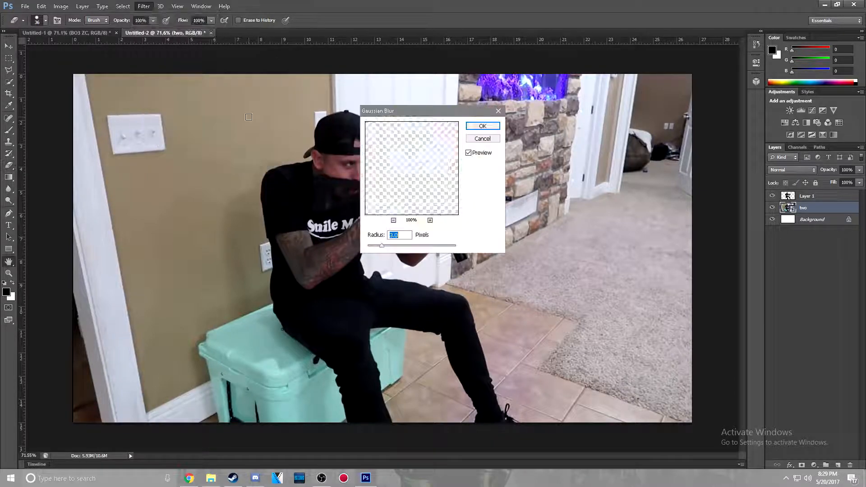
{"action": "left_click", "coordinate": [387, 246]}
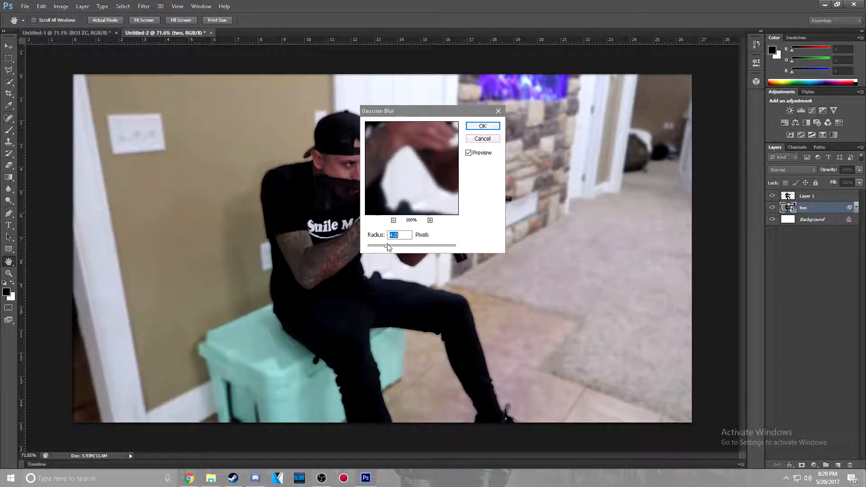
{"action": "left_click", "coordinate": [482, 126]}
{"action": "key", "text": "e"}
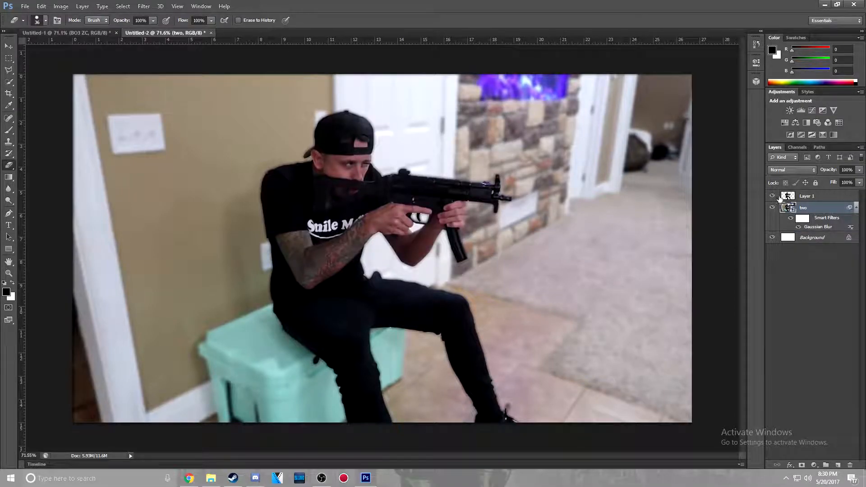
Try an Outer Glow on the cutout layer with 9% spread, 13 px size and reduced opacity
{"action": "double_click", "coordinate": [843, 197]}
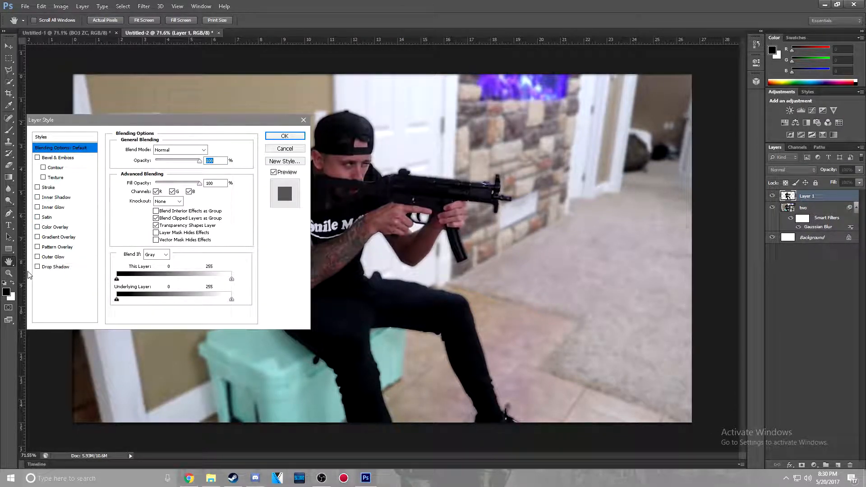
{"action": "left_click", "coordinate": [37, 257]}
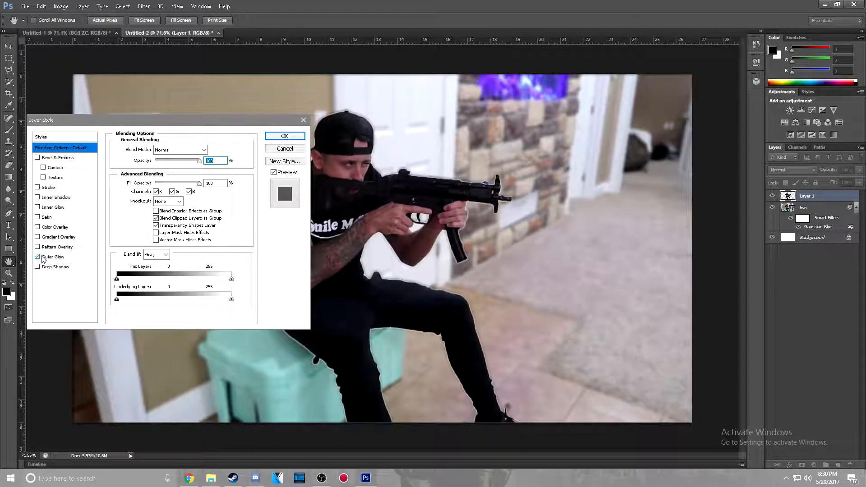
{"action": "left_click", "coordinate": [50, 257]}
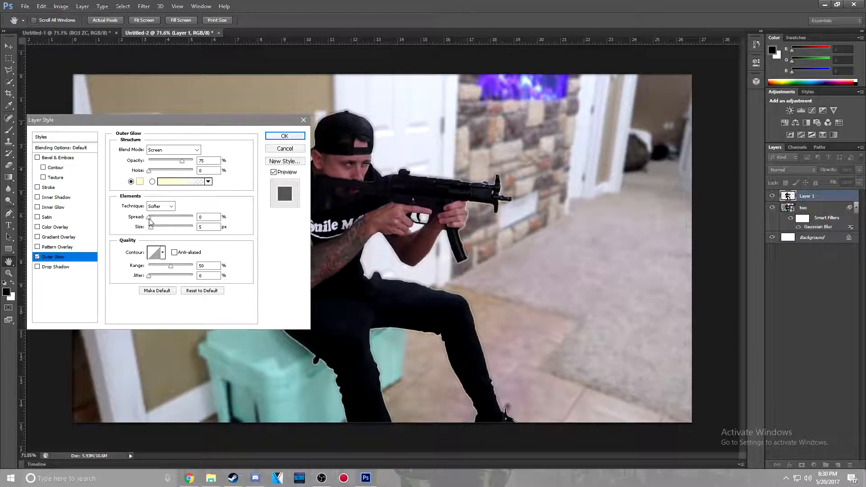
{"action": "left_click_drag", "start_coordinate": [149, 219], "coordinate": [154, 231]}
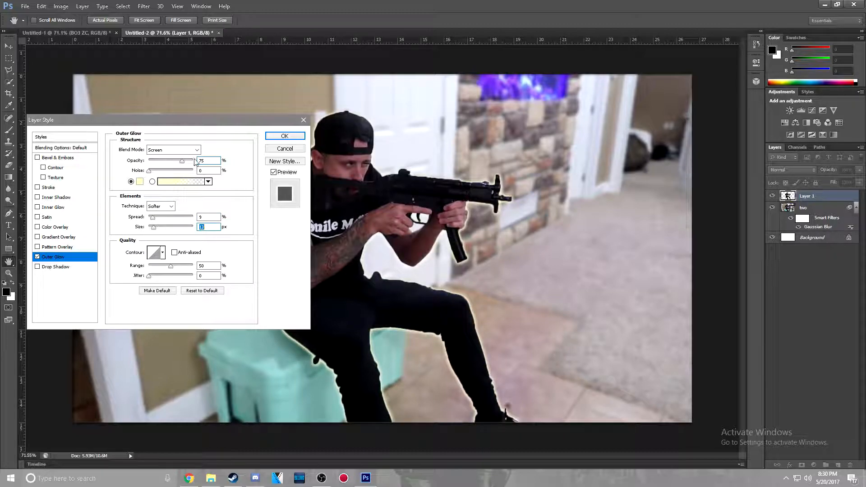
{"action": "left_click_drag", "start_coordinate": [183, 161], "coordinate": [174, 162]}
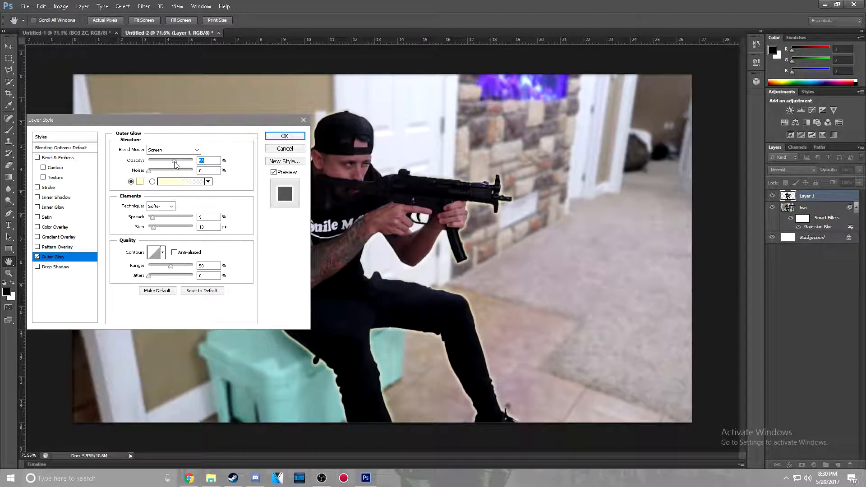
{"action": "left_click", "coordinate": [37, 258]}
Add a Drop Shadow to the cutout layer with distance 0 px, spread 12% and a larger size
{"action": "left_click", "coordinate": [37, 267]}
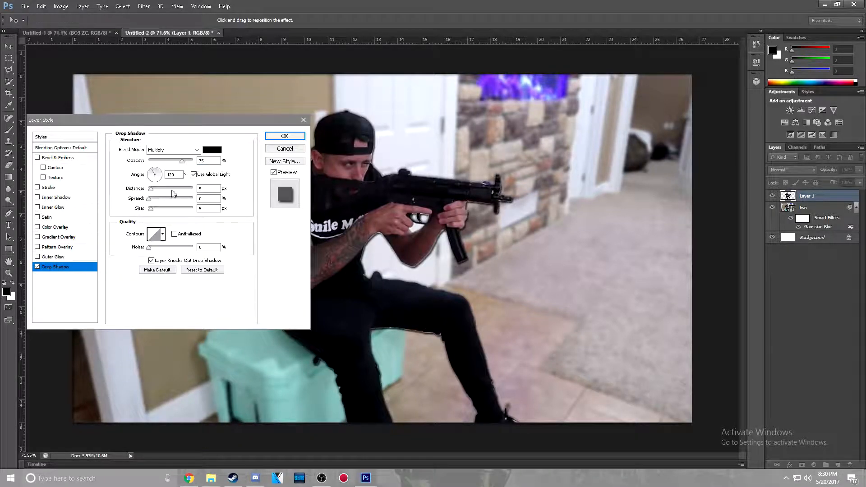
{"action": "left_click_drag", "start_coordinate": [151, 189], "coordinate": [156, 211]}
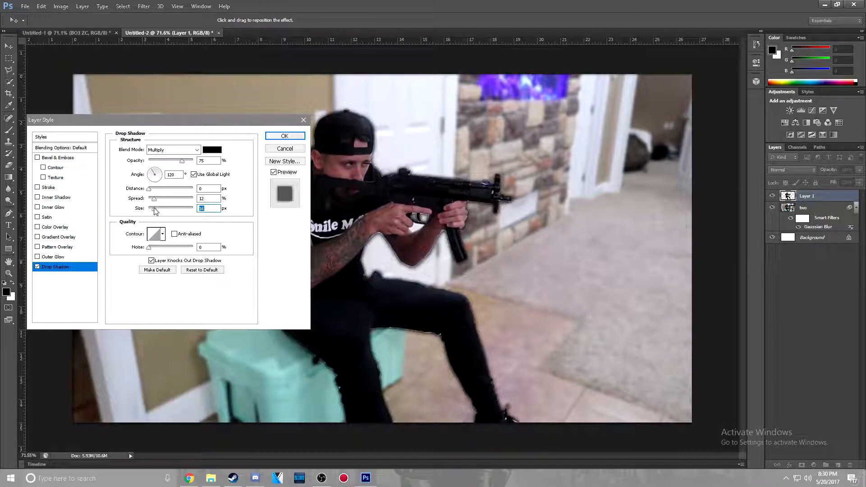
{"action": "left_click_drag", "start_coordinate": [216, 121], "coordinate": [186, 86]}
{"action": "left_click", "coordinate": [252, 98]}
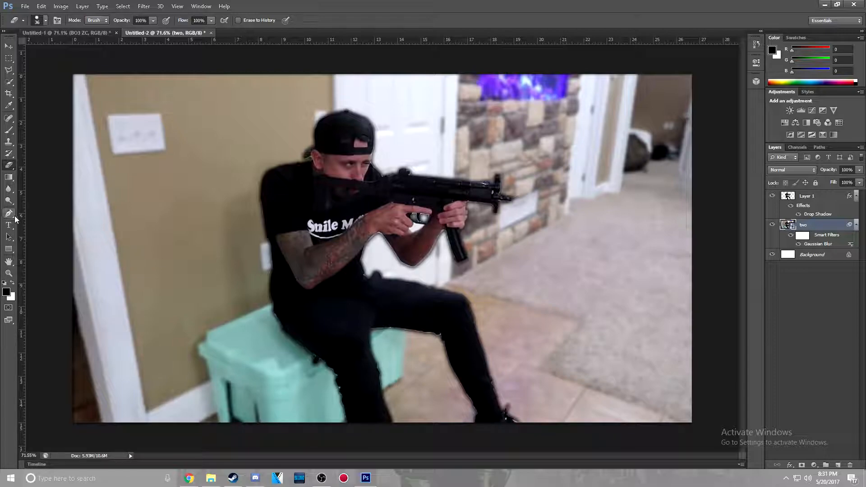
Choose the Evogria font for the Type tool and start a text line over the wall's light switch
{"action": "left_click", "coordinate": [9, 230]}
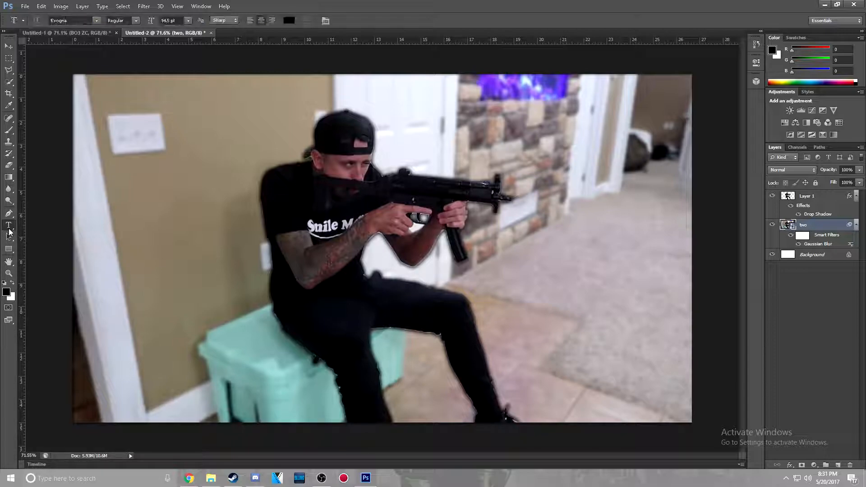
{"action": "left_click", "coordinate": [9, 48]}
{"action": "key", "text": "t"}
{"action": "left_click", "coordinate": [96, 21]}
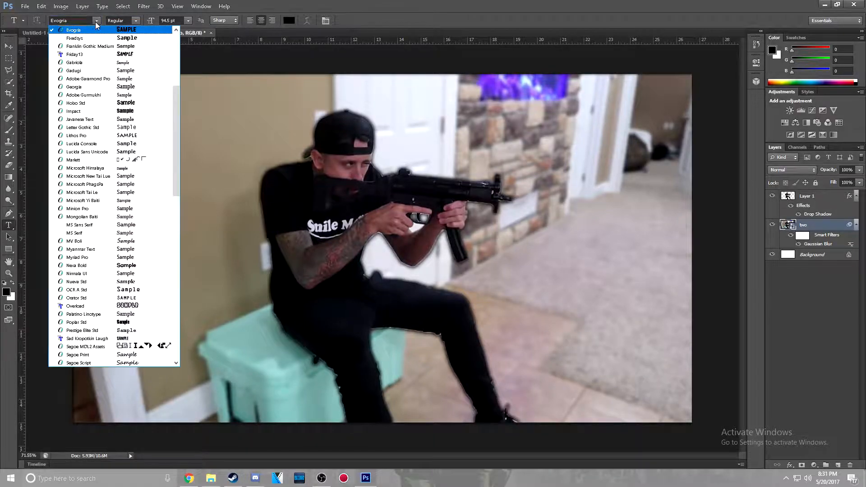
{"action": "left_click", "coordinate": [95, 30]}
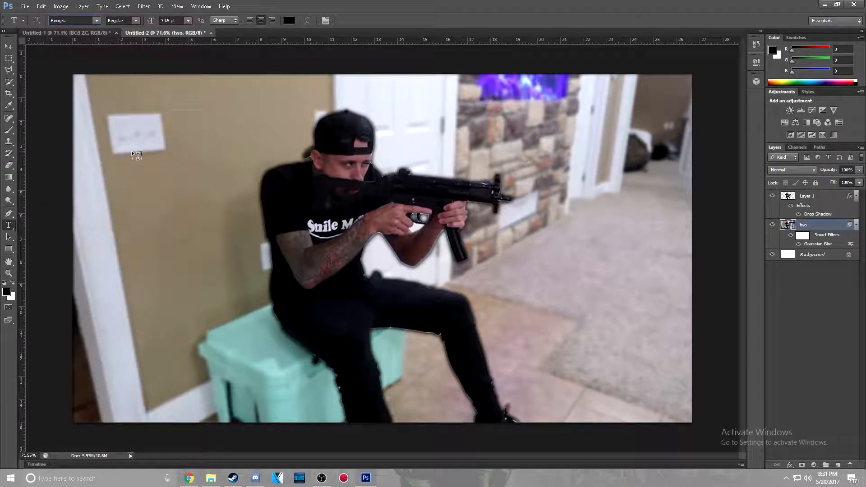
{"action": "left_click", "coordinate": [132, 151]}
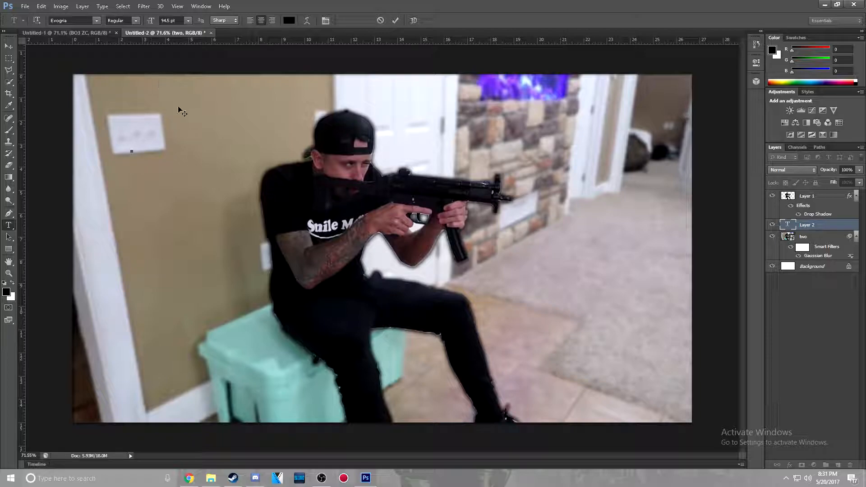
Try some random sample letters in the new text line and clear them again
{"action": "type", "text": "SAMFNKSMDNFLAMSNKJLFNS"}
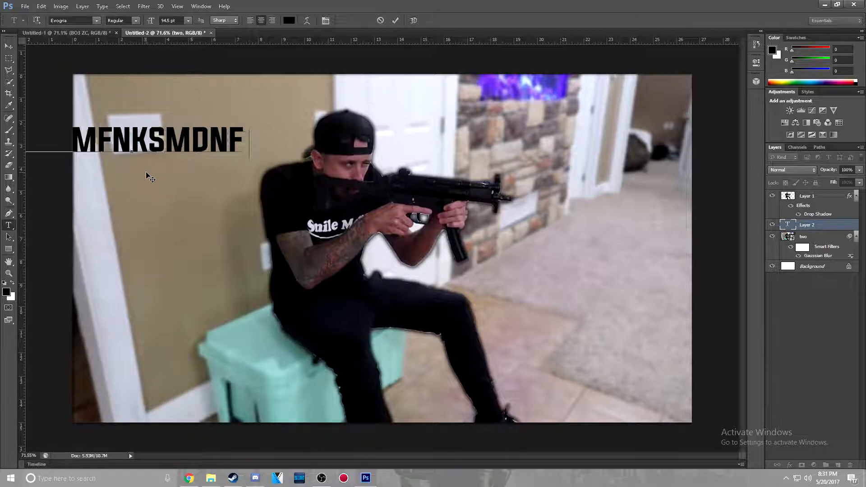
{"action": "key", "text": "BackSpace"}
{"action": "key", "text": "BackSpace"}
{"action": "key", "text": "BackSpace"}
{"action": "key", "text": "BackSpace"}
{"action": "key", "text": "BackSpace"}
{"action": "key", "text": "BackSpace"}
{"action": "key", "text": "BackSpace"}
{"action": "key", "text": "BackSpace"}
{"action": "key", "text": "BackSpace"}
{"action": "key", "text": "BackSpace"}
{"action": "key", "text": "BackSpace"}
{"action": "key", "text": "BackSpace"}
{"action": "key", "text": "BackSpace"}
{"action": "key", "text": "BackSpace"}
{"action": "key", "text": "BackSpace"}
{"action": "key", "text": "BackSpace"}
{"action": "key", "text": "BackSpace"}
{"action": "key", "text": "BackSpace"}
{"action": "key", "text": "BackSpace"}
{"action": "key", "text": "BackSpace"}
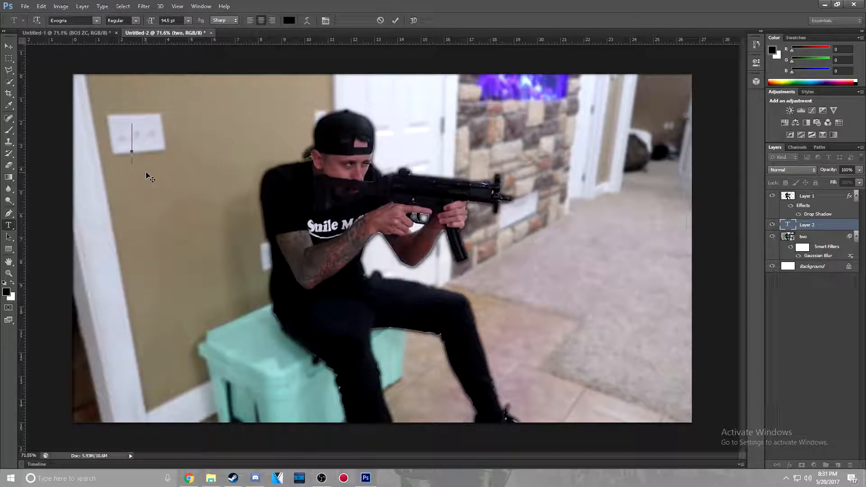
Enter THIS IS INSANE! as the text line over the light switch and commit it
{"action": "type", "text": "THIS IS"}
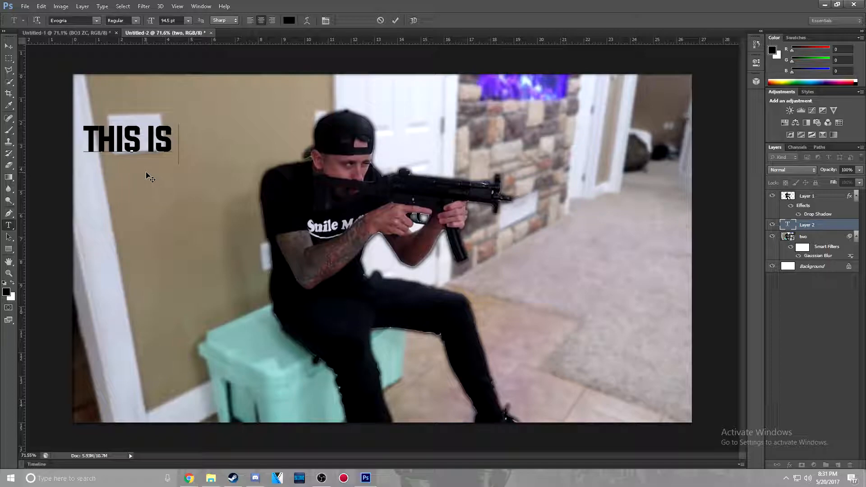
{"action": "type", "text": " INSANE!"}
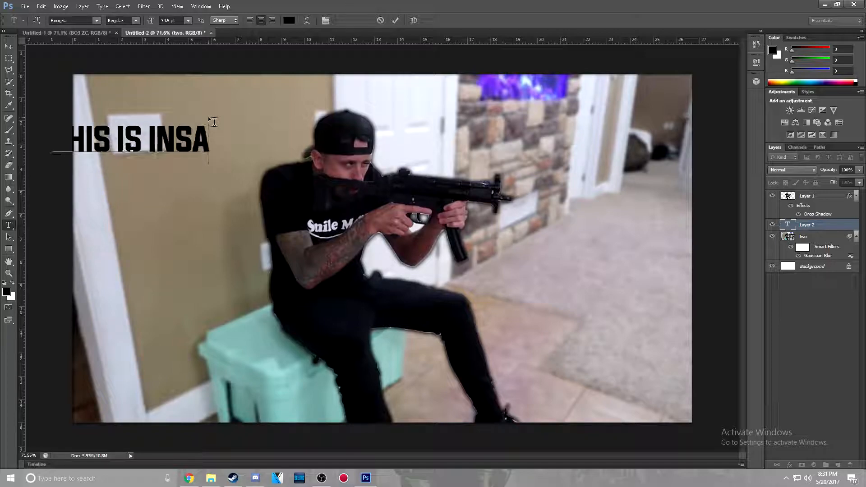
{"action": "left_click", "coordinate": [399, 20]}
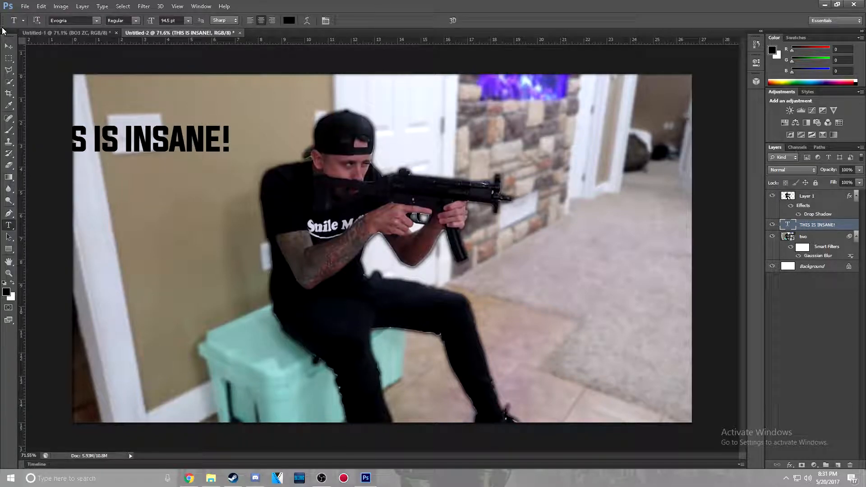
Move the THIS IS INSANE! text over the stone wall and white door beside the man's head
{"action": "key", "text": "v"}
{"action": "left_click_drag", "start_coordinate": [168, 136], "coordinate": [525, 138]}
{"action": "key", "text": "ctrl+t"}
{"action": "mouse_move", "coordinate": [583, 136]}
{"action": "left_mouse_down"}
{"action": "mouse_move", "coordinate": [523, 163]}
{"action": "mouse_move", "coordinate": [569, 141]}
{"action": "left_mouse_up"}
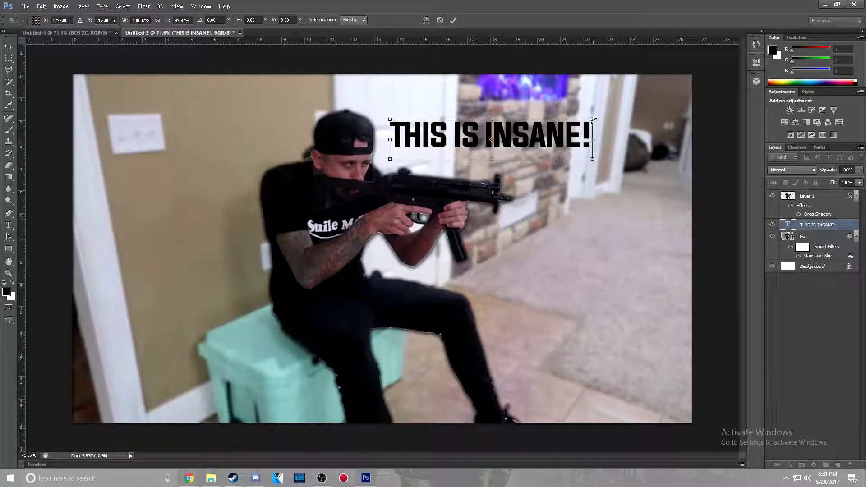
Scale the text to about 146%, rotate it about 6° clockwise and fit it into the photo's upper right corner
{"action": "left_click_drag", "start_coordinate": [592, 118], "coordinate": [692, 78]}
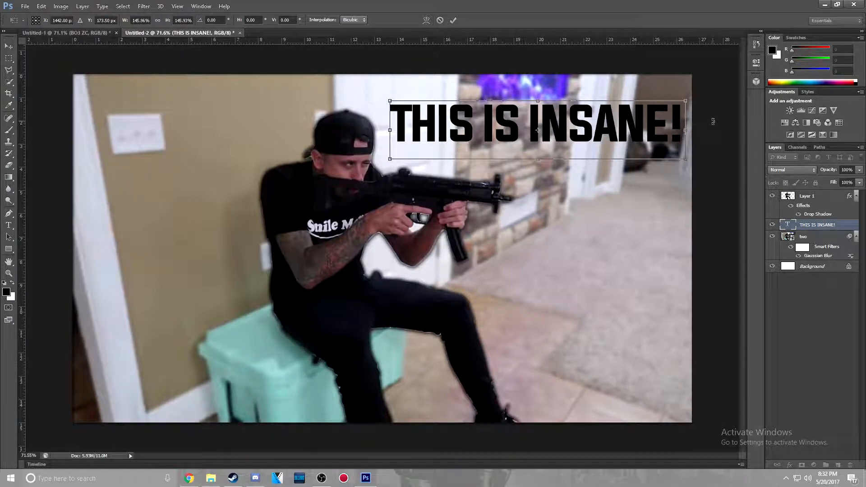
{"action": "left_click_drag", "start_coordinate": [713, 122], "coordinate": [738, 131]}
{"action": "left_click_drag", "start_coordinate": [629, 145], "coordinate": [632, 140]}
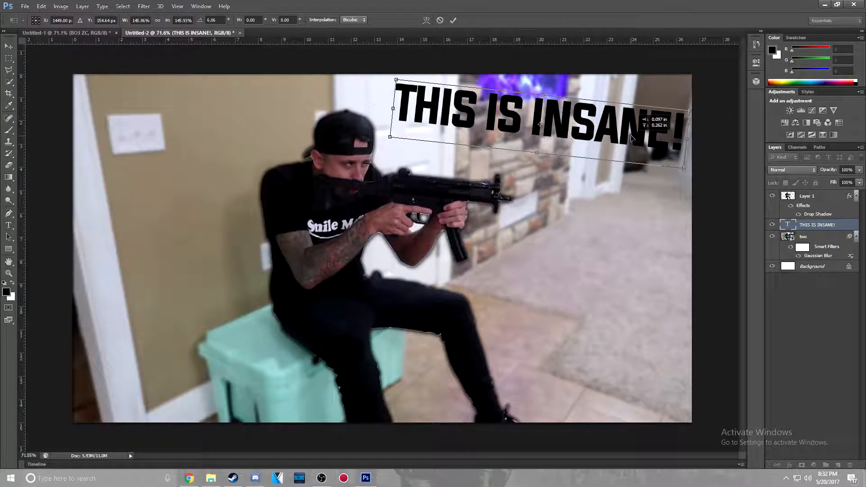
{"action": "left_click", "coordinate": [454, 20]}
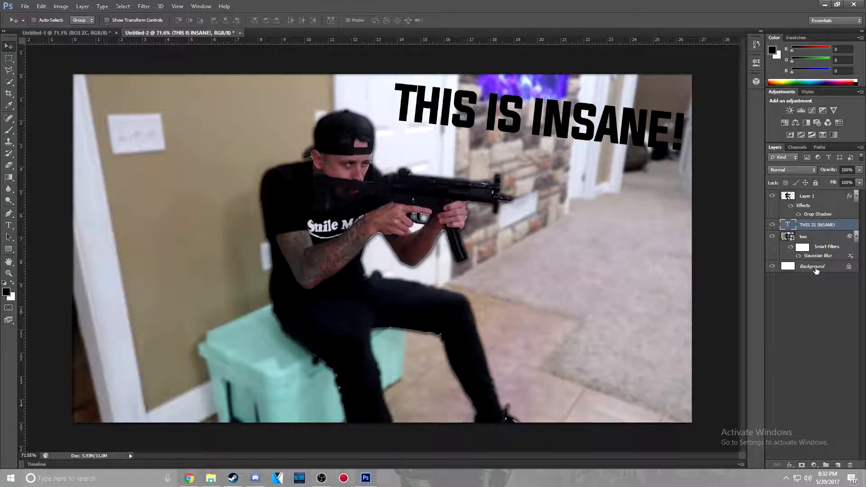
Duplicate the THIS IS INSANE! text layer as THIS IS INSANE! copy in the same document
{"action": "right_click", "coordinate": [818, 230]}
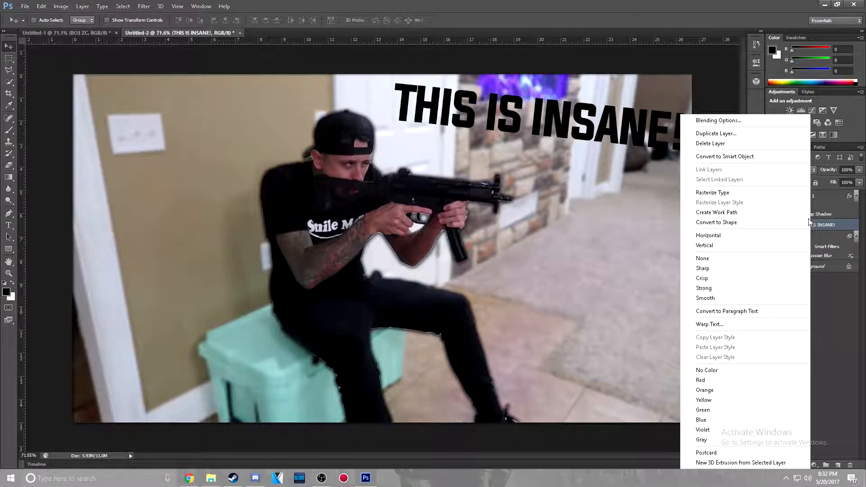
{"action": "left_click", "coordinate": [720, 145]}
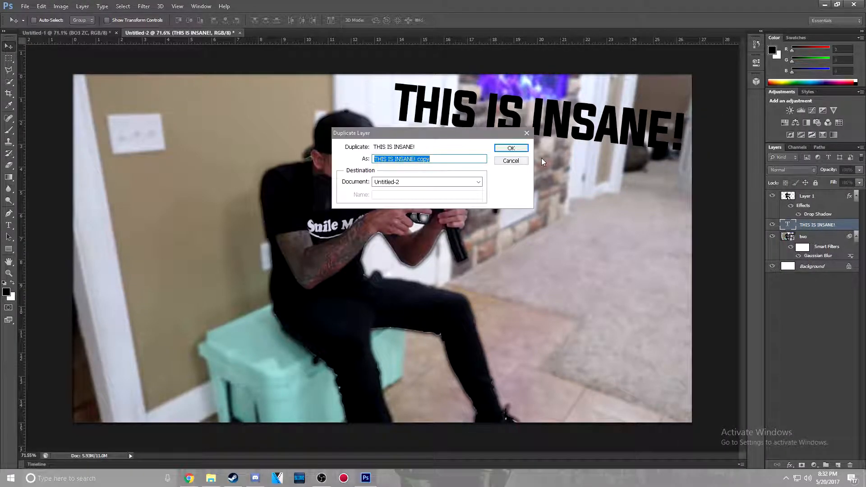
{"action": "left_click", "coordinate": [511, 149]}
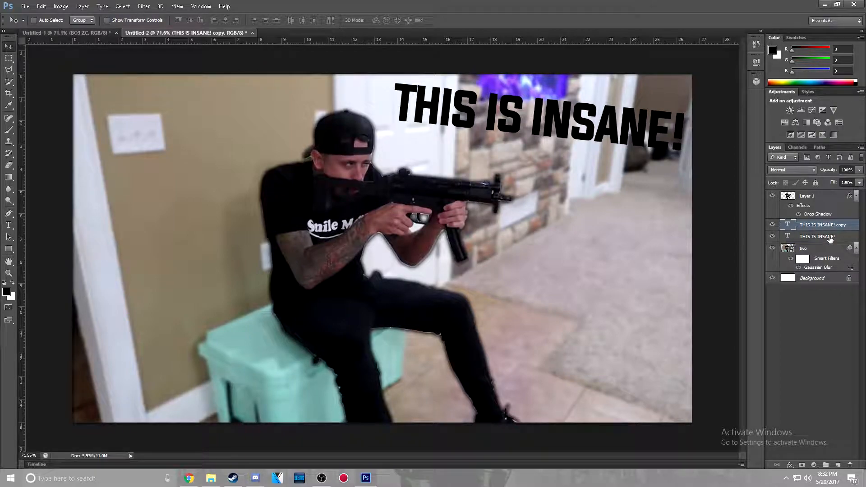
Add a 6 px outside Stroke to the original THIS IS INSANE! text layer
{"action": "left_click", "coordinate": [806, 238]}
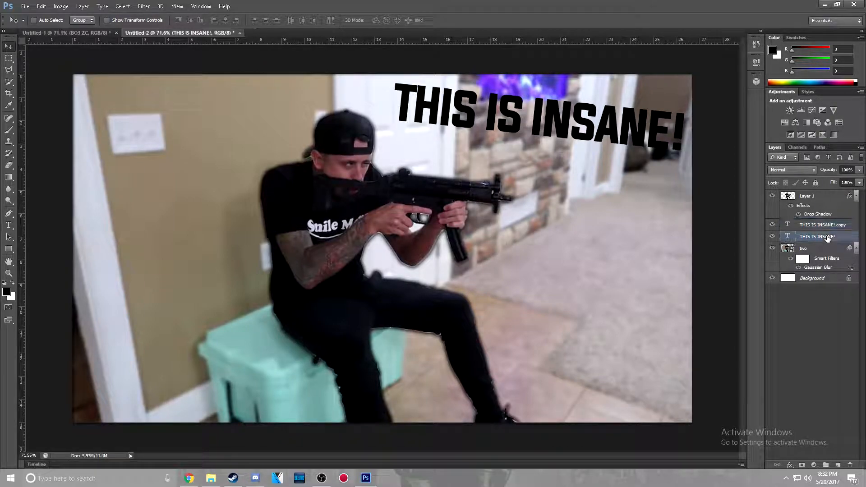
{"action": "double_click", "coordinate": [854, 240]}
{"action": "left_click", "coordinate": [301, 155]}
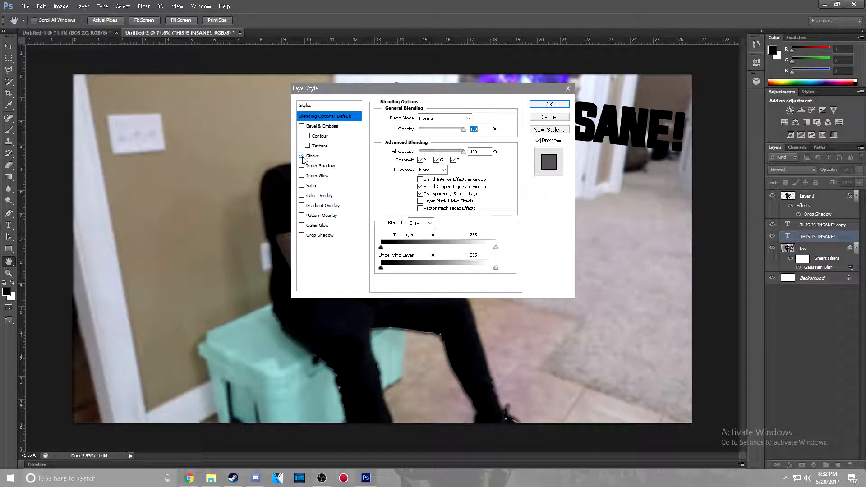
{"action": "left_click", "coordinate": [311, 156]}
{"action": "double_click", "coordinate": [480, 117]}
{"action": "type", "text": "6"}
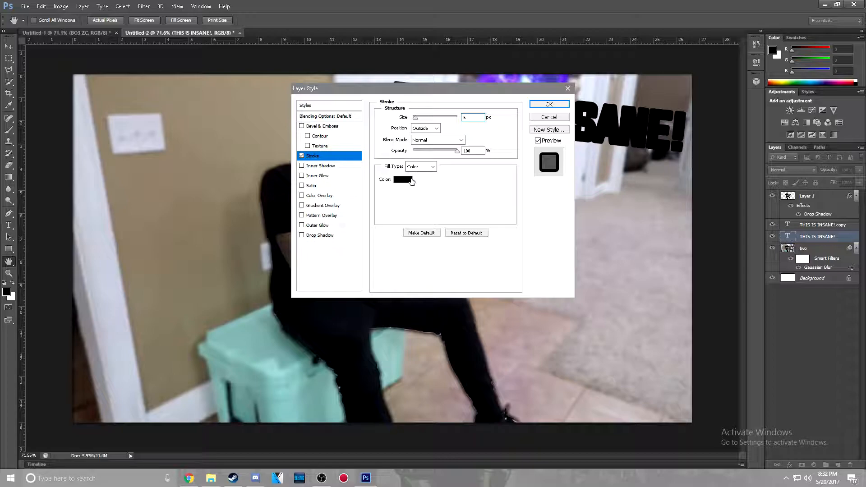
Set the original text layer's stroke color to white (ffffff) and apply the layer style
{"action": "left_click", "coordinate": [411, 181]}
{"action": "left_click_drag", "start_coordinate": [564, 169], "coordinate": [433, 84]}
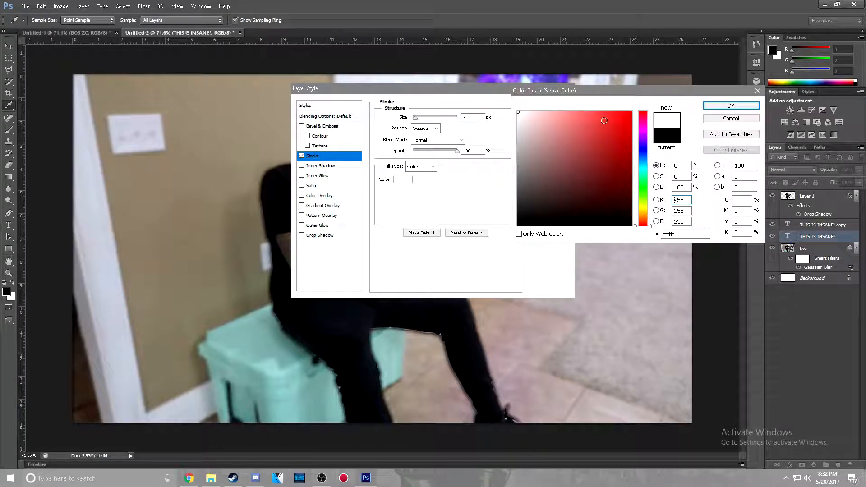
{"action": "left_click", "coordinate": [731, 106]}
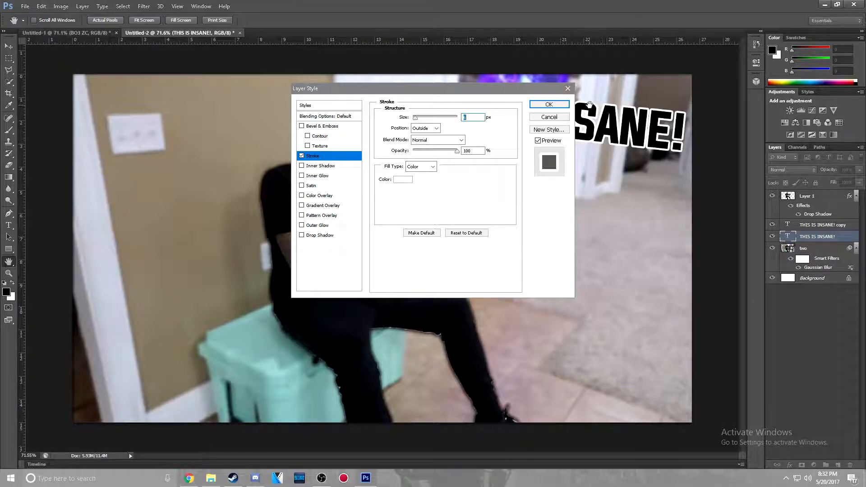
{"action": "left_click", "coordinate": [553, 106]}
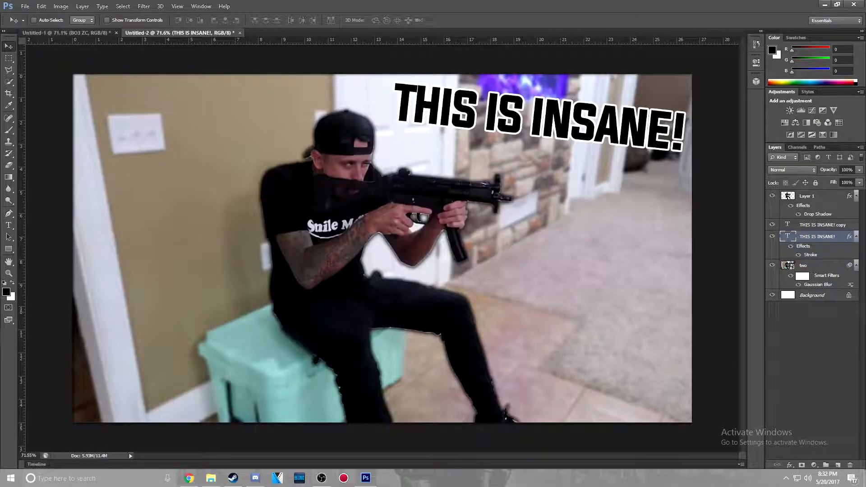
Enable Stroke and Gradient Overlay on the THIS IS INSANE! copy layer, keeping the text visible beside the style settings
{"action": "double_click", "coordinate": [839, 227]}
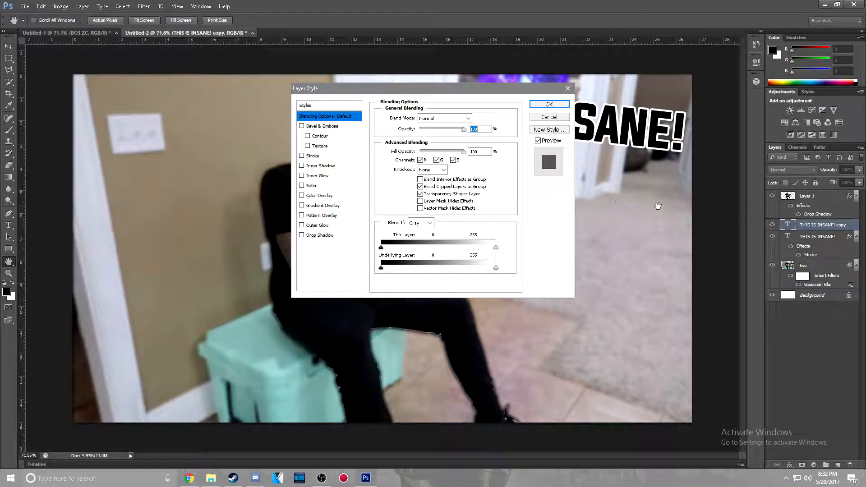
{"action": "left_click", "coordinate": [302, 156]}
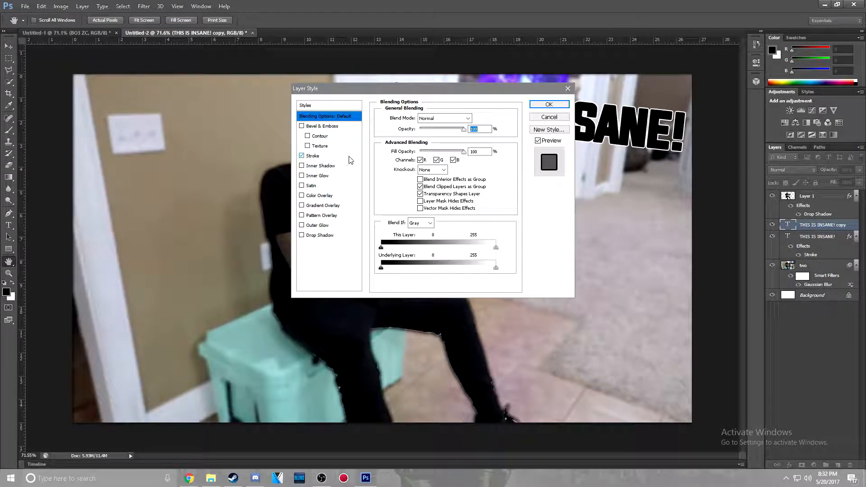
{"action": "left_click", "coordinate": [301, 205]}
{"action": "left_click_drag", "start_coordinate": [507, 90], "coordinate": [399, 94]}
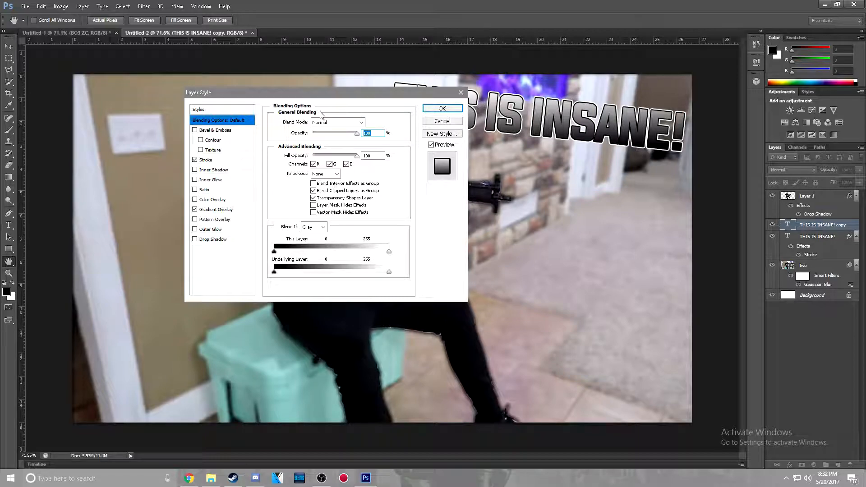
{"action": "left_click_drag", "start_coordinate": [233, 93], "coordinate": [101, 93]}
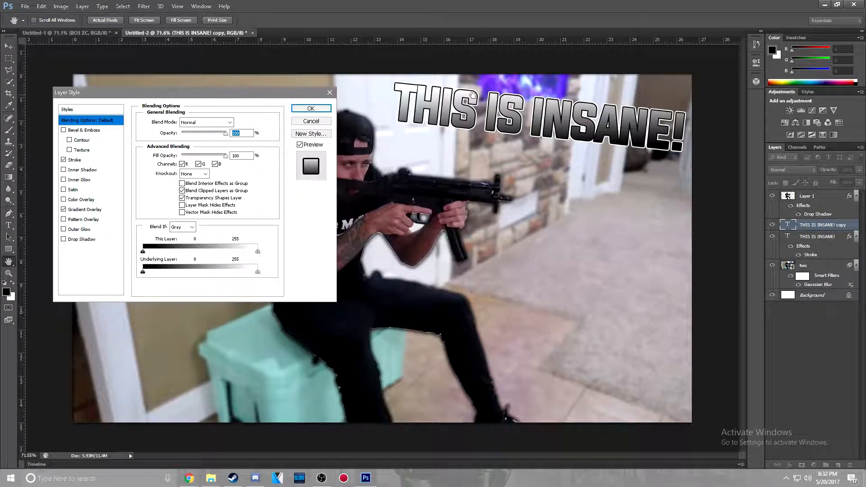
{"action": "left_click", "coordinate": [79, 210]}
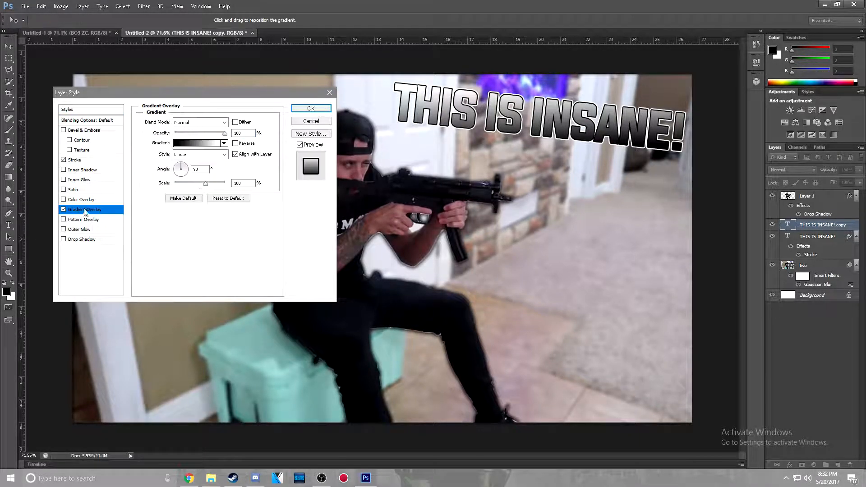
{"action": "left_click", "coordinate": [186, 143]}
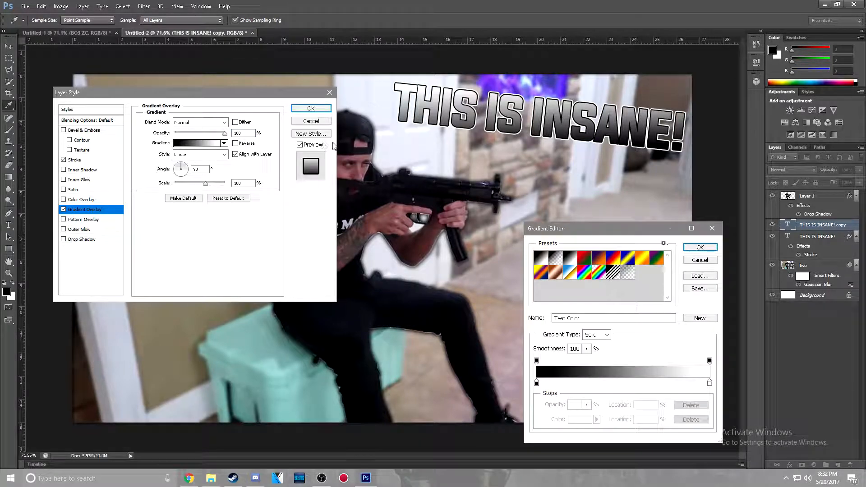
{"action": "left_click", "coordinate": [700, 259]}
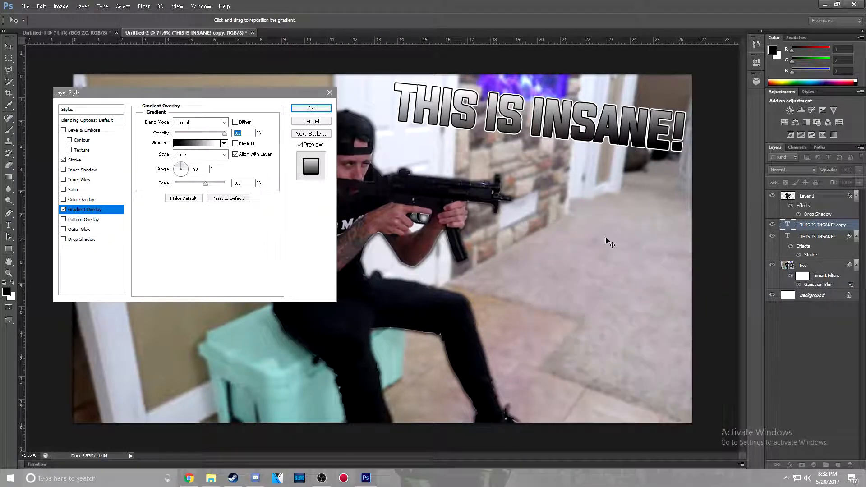
{"action": "left_click", "coordinate": [64, 209]}
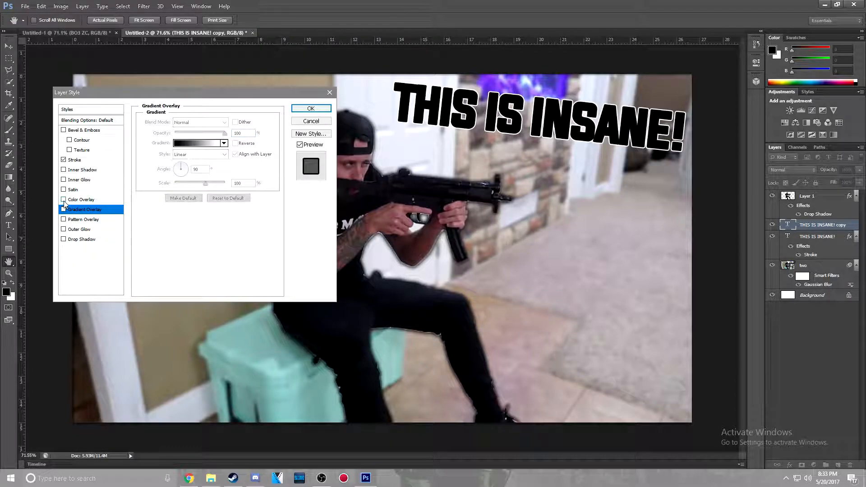
Try a Color Overlay on the text copy, sample other overlay colors without keeping them, and switch the overlay off
{"action": "left_click", "coordinate": [64, 200]}
{"action": "left_click", "coordinate": [82, 200]}
{"action": "left_click", "coordinate": [239, 122]}
{"action": "left_click", "coordinate": [368, 103]}
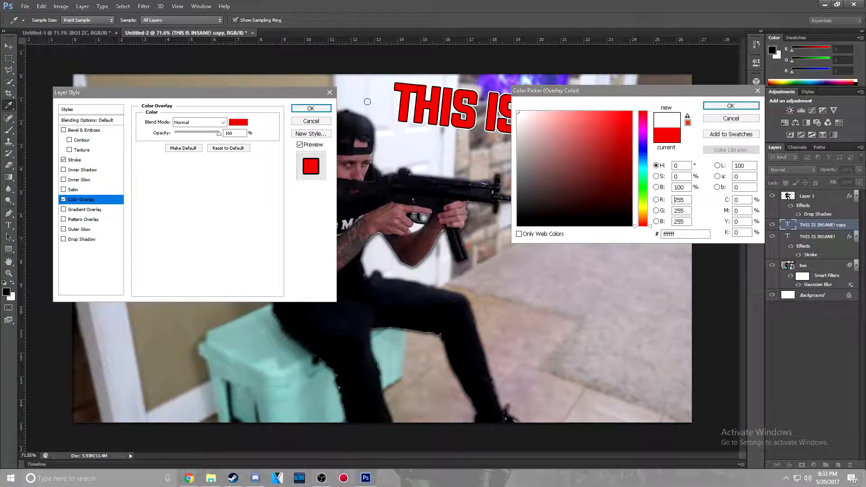
{"action": "left_click", "coordinate": [631, 192]}
{"action": "left_click", "coordinate": [643, 169]}
{"action": "left_click", "coordinate": [720, 119]}
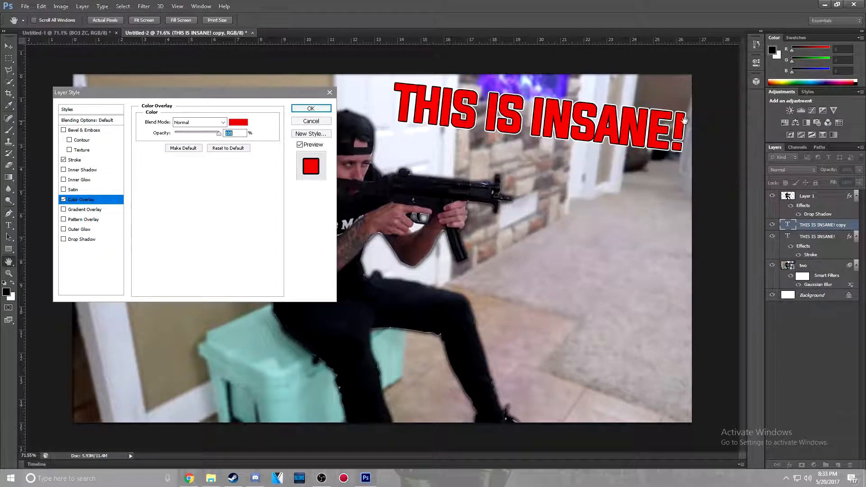
{"action": "left_click", "coordinate": [63, 199]}
Switch the text copy's Gradient Overlay on and open its gradient for editing
{"action": "left_click", "coordinate": [63, 209]}
{"action": "left_click", "coordinate": [76, 211]}
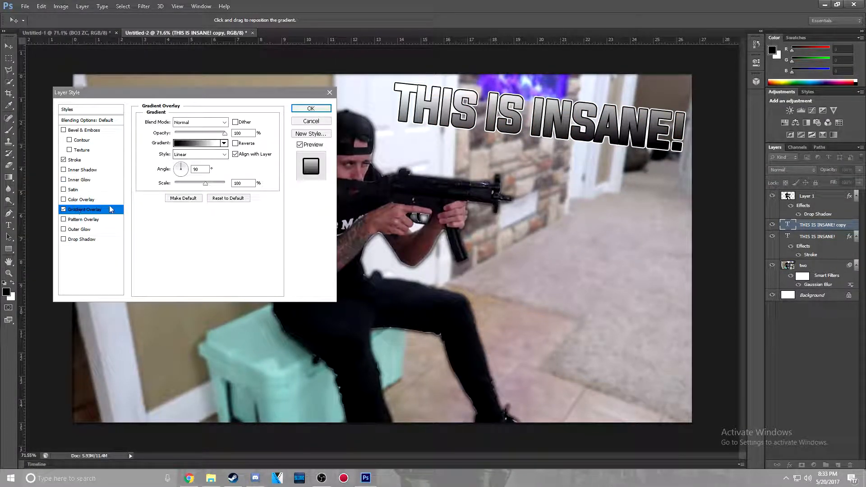
{"action": "left_click", "coordinate": [186, 144]}
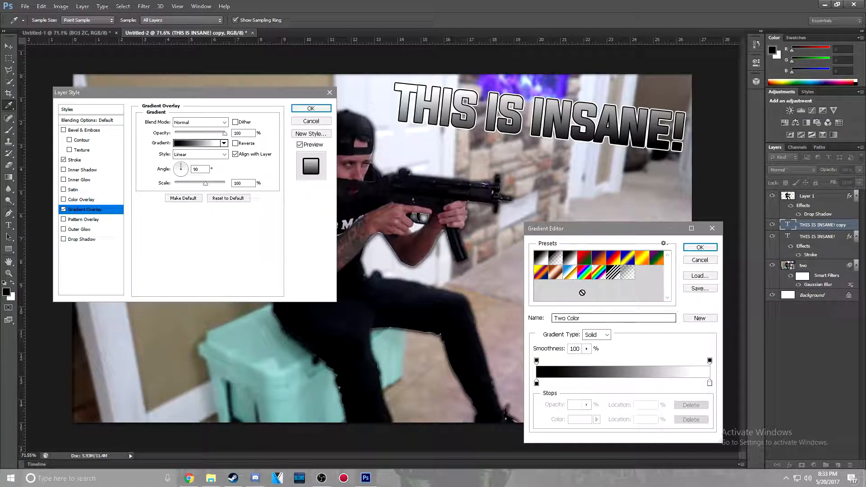
Try a custom gradient on the text copy running from red (ff0000) to cyan (00fffc)
{"action": "double_click", "coordinate": [537, 385]}
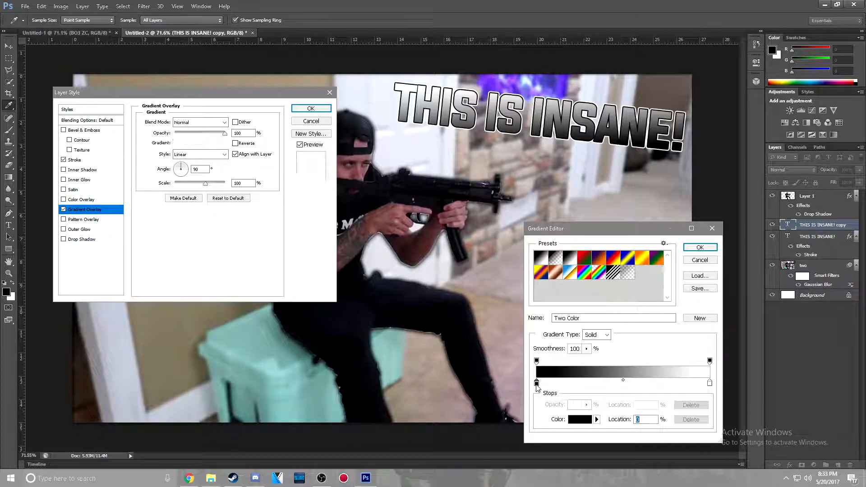
{"action": "left_click_drag", "start_coordinate": [605, 180], "coordinate": [716, 73]}
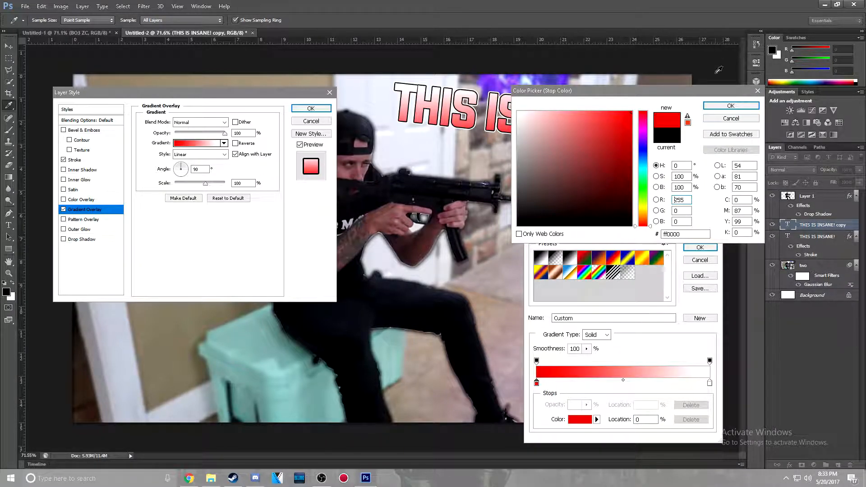
{"action": "left_click", "coordinate": [724, 105]}
{"action": "double_click", "coordinate": [710, 384]}
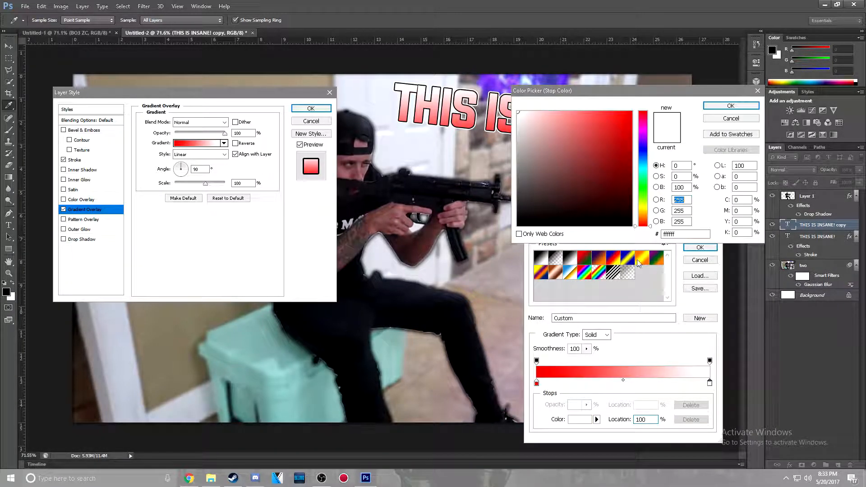
{"action": "left_click", "coordinate": [644, 169]}
{"action": "left_click_drag", "start_coordinate": [624, 168], "coordinate": [686, 106]}
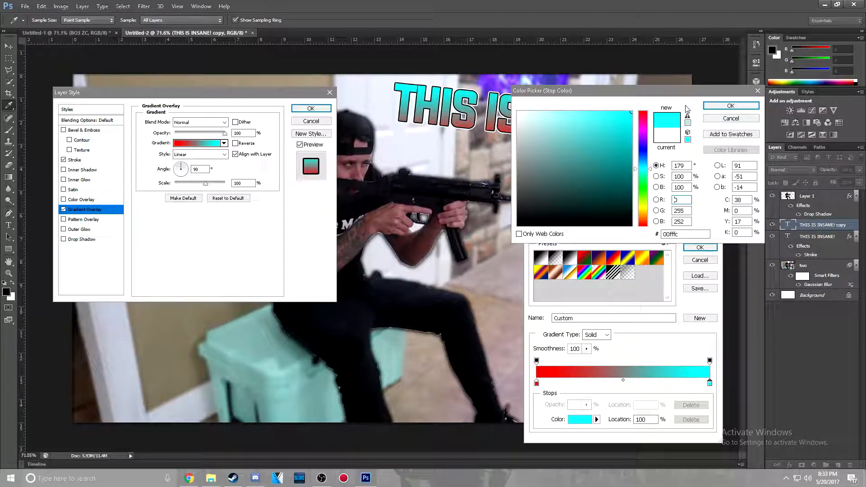
{"action": "left_click", "coordinate": [731, 105]}
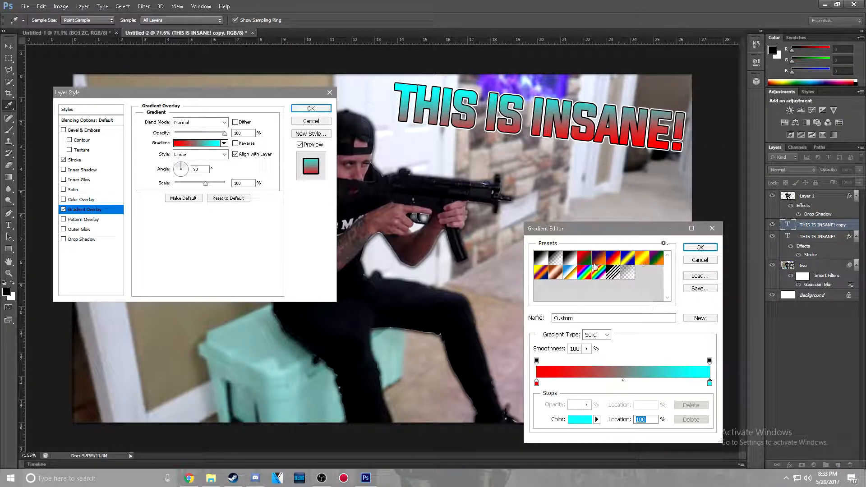
Choose the rainbow Spectrum preset for the text copy's Gradient Overlay and accept the gradient
{"action": "left_click", "coordinate": [585, 276]}
{"action": "left_click", "coordinate": [585, 275]}
{"action": "left_click", "coordinate": [597, 276]}
{"action": "left_click", "coordinate": [585, 277]}
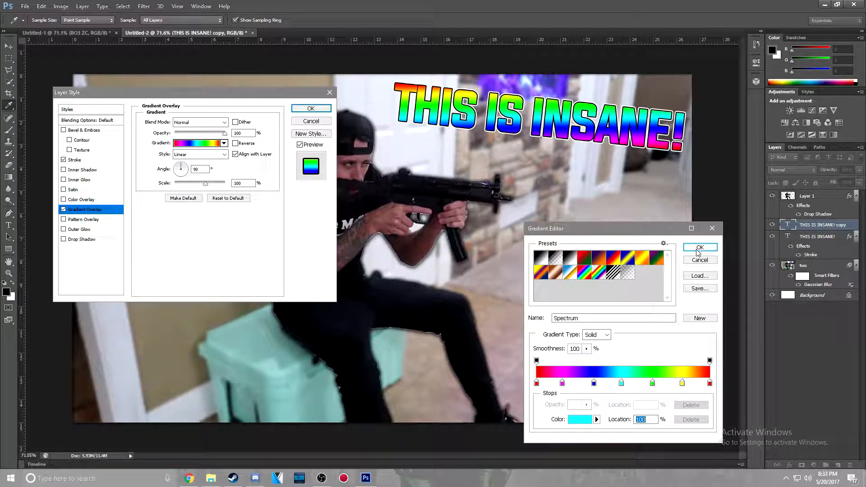
{"action": "left_click", "coordinate": [700, 247]}
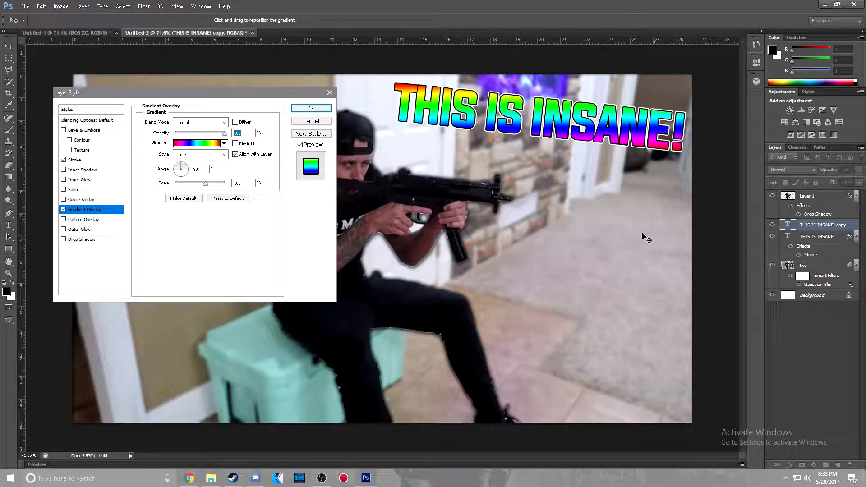
Accept the text copy's layer style and add a new blank layer directly above it
{"action": "left_click", "coordinate": [311, 109]}
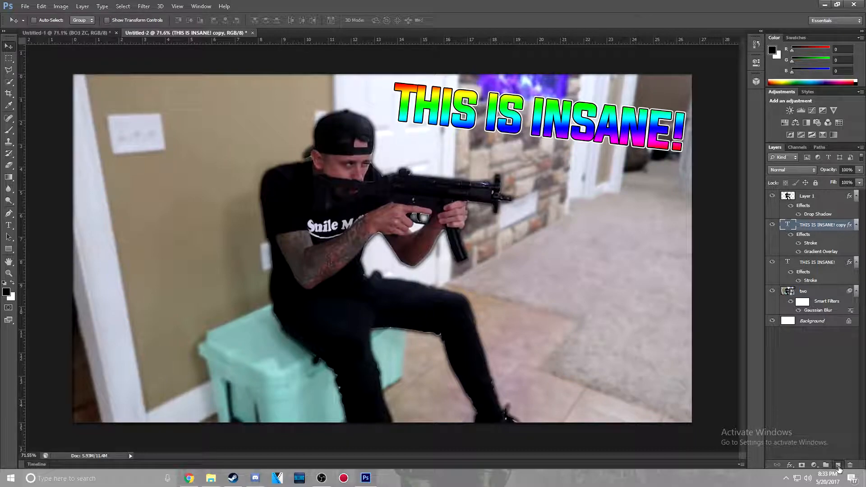
{"action": "left_click", "coordinate": [837, 466]}
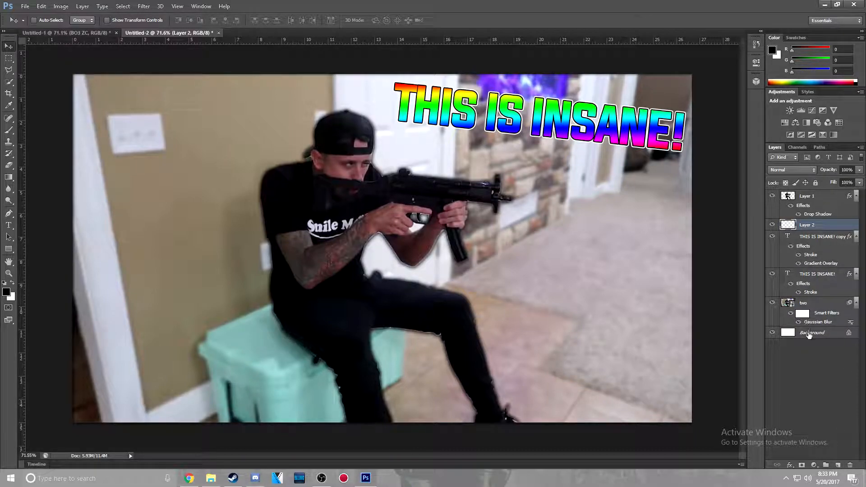
{"action": "left_click", "coordinate": [808, 380]}
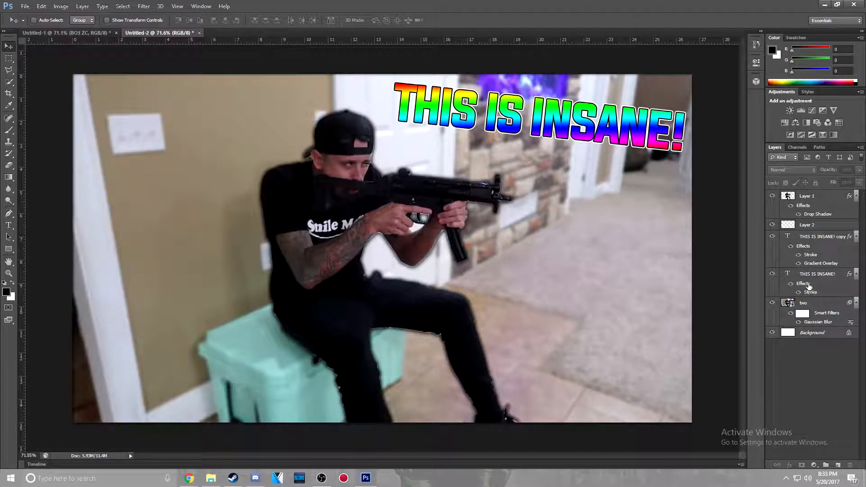
Merge the blank Layer 2 with both THIS IS INSANE! text layers into a single layer
{"action": "left_click", "coordinate": [832, 228]}
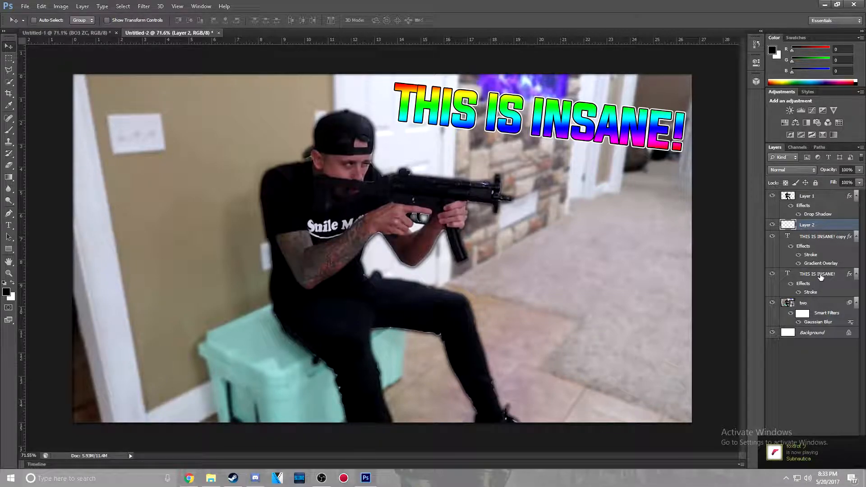
{"action": "left_click", "coordinate": [814, 357]}
{"action": "left_click", "coordinate": [813, 226]}
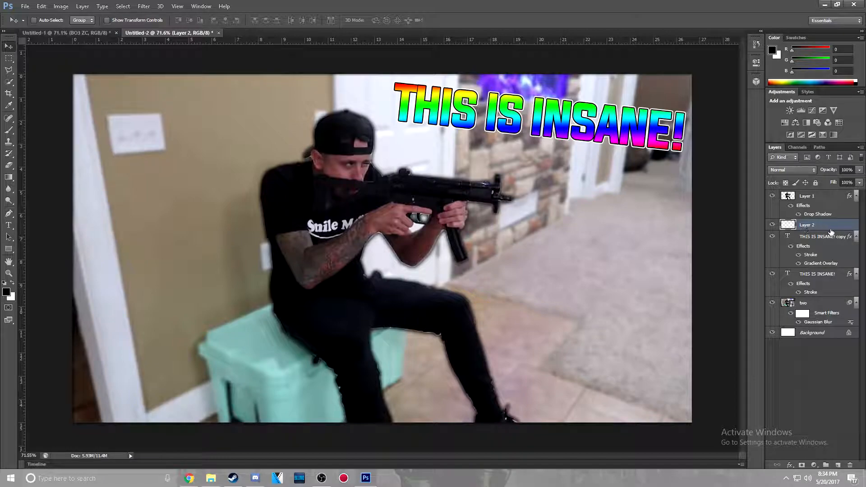
{"action": "left_click", "coordinate": [827, 238], "text": "ctrl"}
{"action": "left_click", "coordinate": [820, 275], "text": "ctrl"}
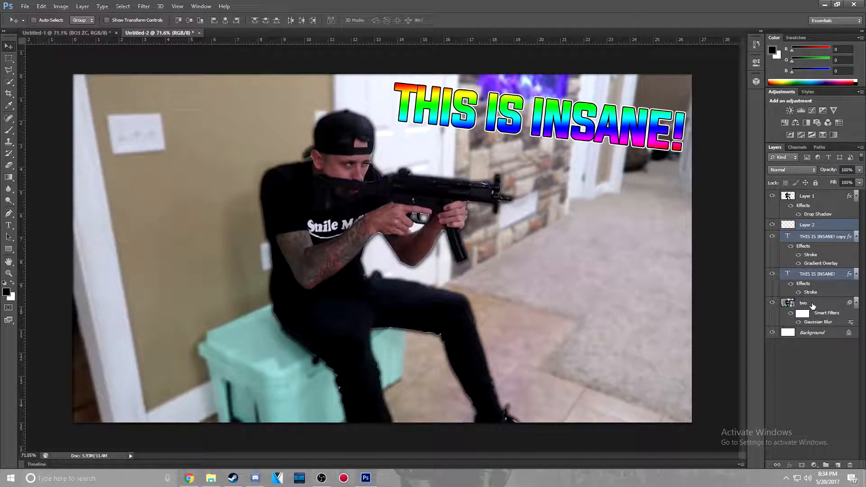
{"action": "left_click", "coordinate": [813, 305], "text": "ctrl"}
{"action": "left_click", "coordinate": [818, 296], "text": "ctrl"}
{"action": "left_click", "coordinate": [810, 306], "text": "ctrl"}
{"action": "left_click", "coordinate": [814, 278], "text": "ctrl"}
{"action": "right_click", "coordinate": [820, 273]}
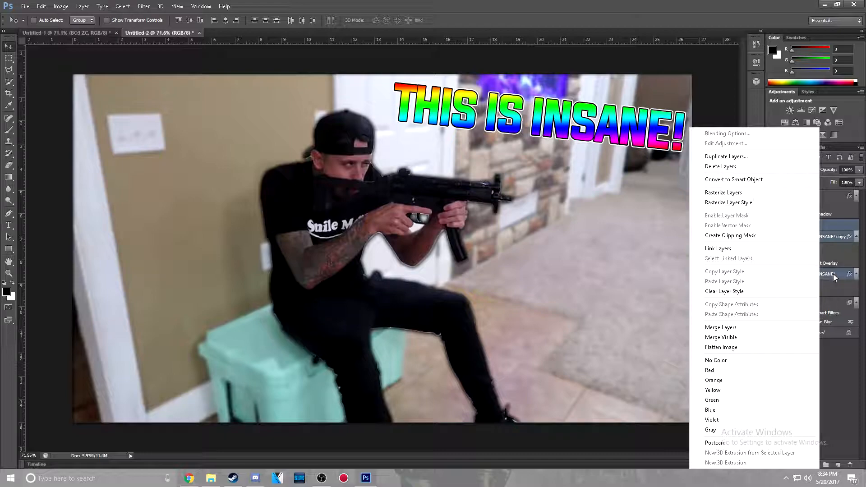
{"action": "right_click", "coordinate": [834, 241]}
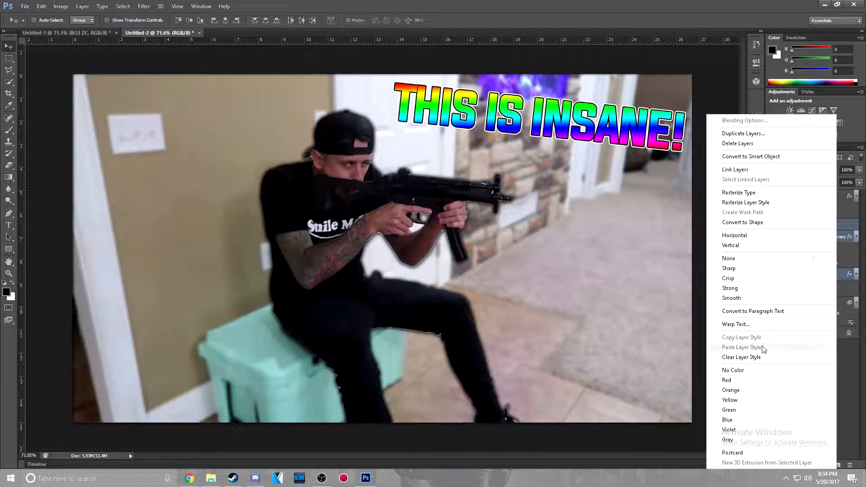
{"action": "left_click", "coordinate": [852, 227]}
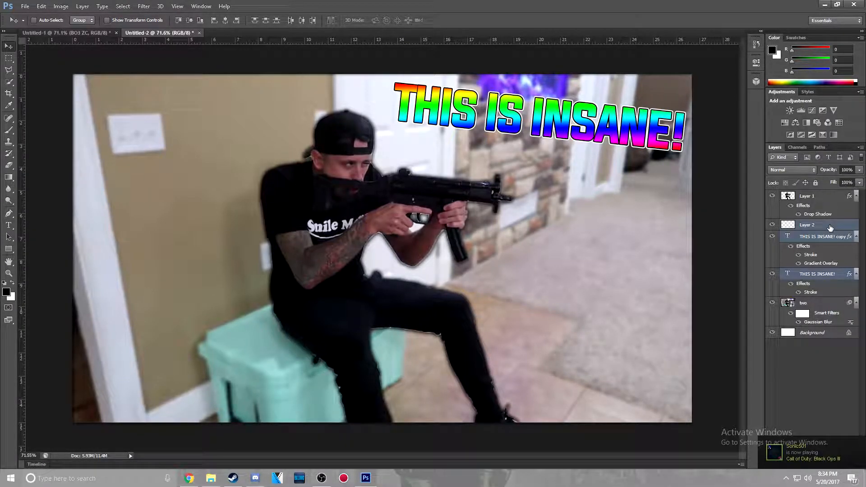
{"action": "right_click", "coordinate": [830, 227]}
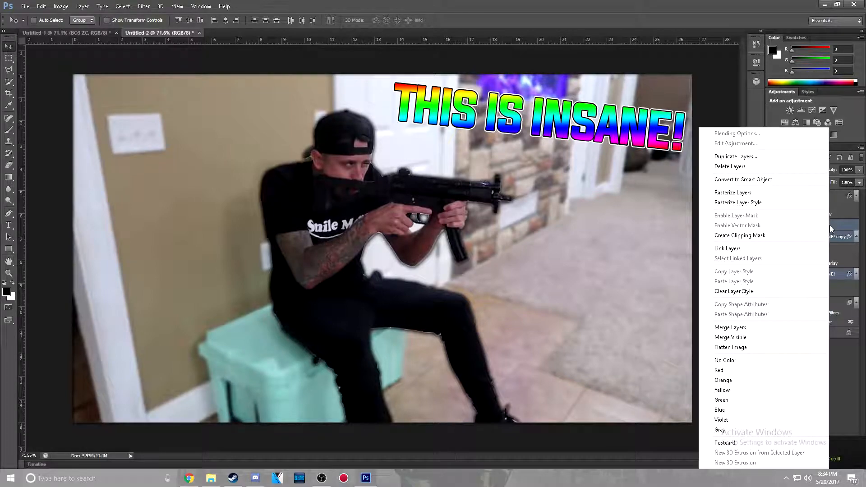
{"action": "right_click", "coordinate": [840, 239]}
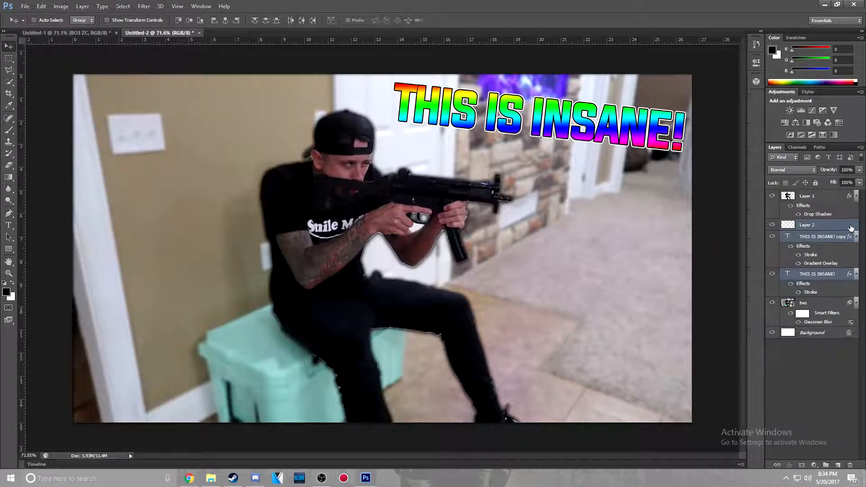
{"action": "right_click", "coordinate": [850, 227]}
{"action": "left_click", "coordinate": [745, 327]}
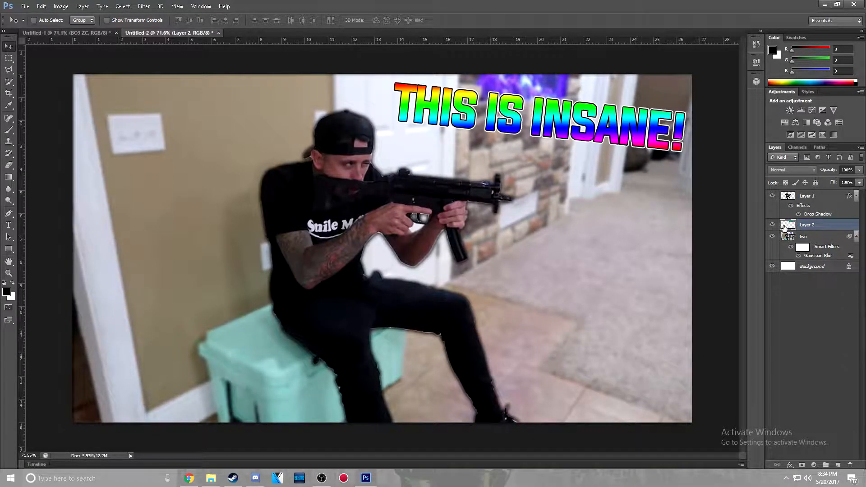
Give the merged text layer a Drop Shadow with 0 px distance, 5% spread and 15 px size
{"action": "double_click", "coordinate": [786, 225]}
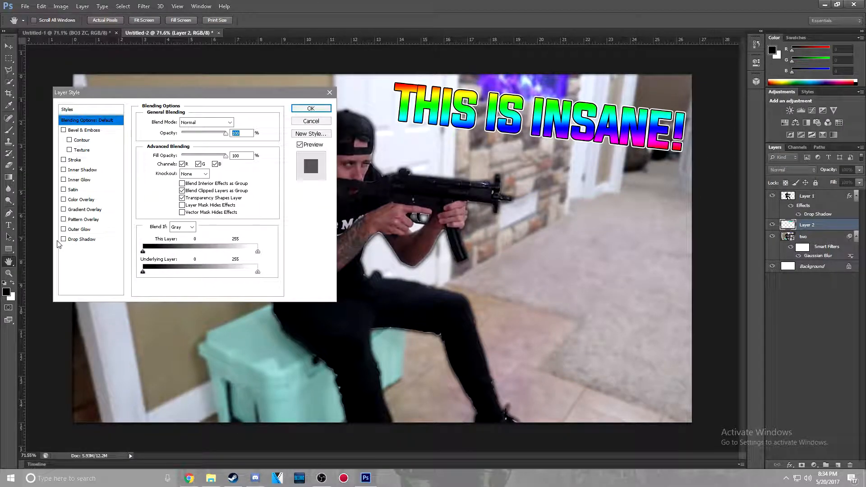
{"action": "left_click", "coordinate": [75, 239]}
{"action": "left_click_drag", "start_coordinate": [177, 164], "coordinate": [106, 188]}
{"action": "type", "text": "515"}
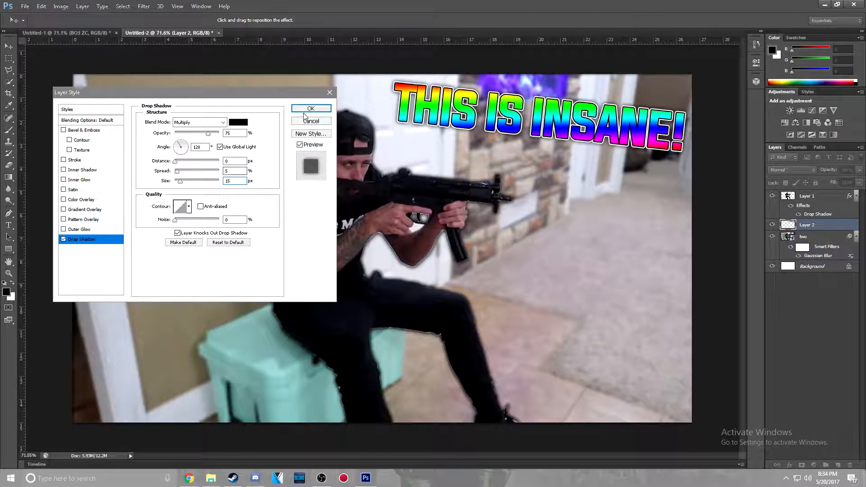
{"action": "left_click", "coordinate": [306, 109]}
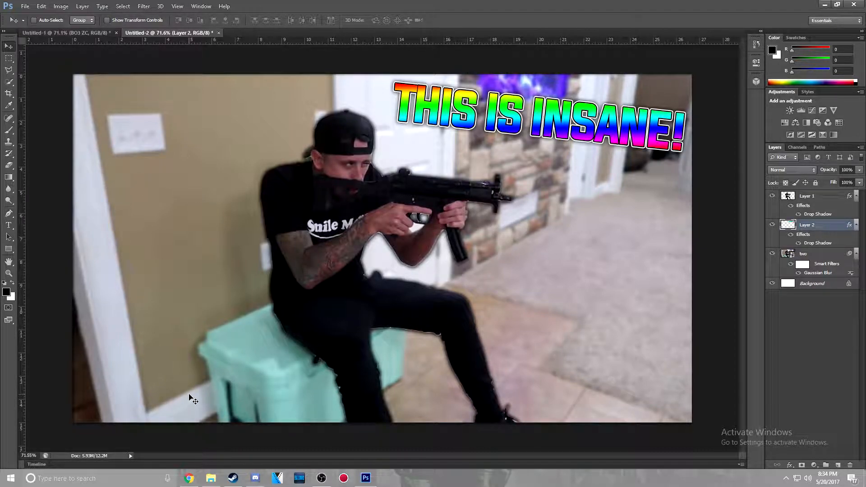
Place the muzzle flash image mz from the Pictures folder into the document
{"action": "left_click", "coordinate": [25, 7]}
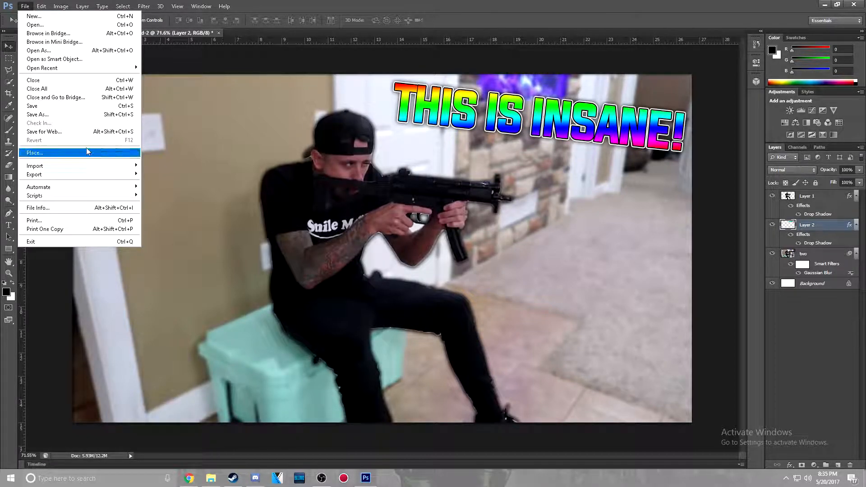
{"action": "left_click", "coordinate": [24, 6]}
{"action": "left_click", "coordinate": [24, 7]}
{"action": "left_click", "coordinate": [49, 150]}
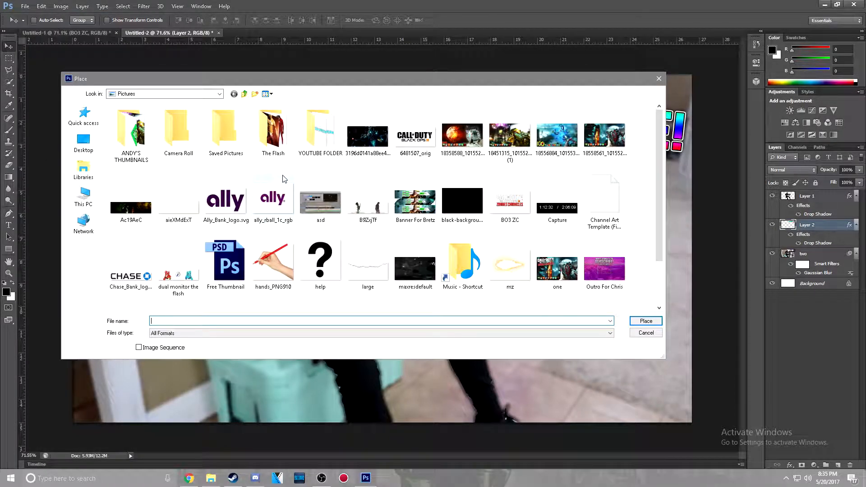
{"action": "left_click", "coordinate": [528, 274]}
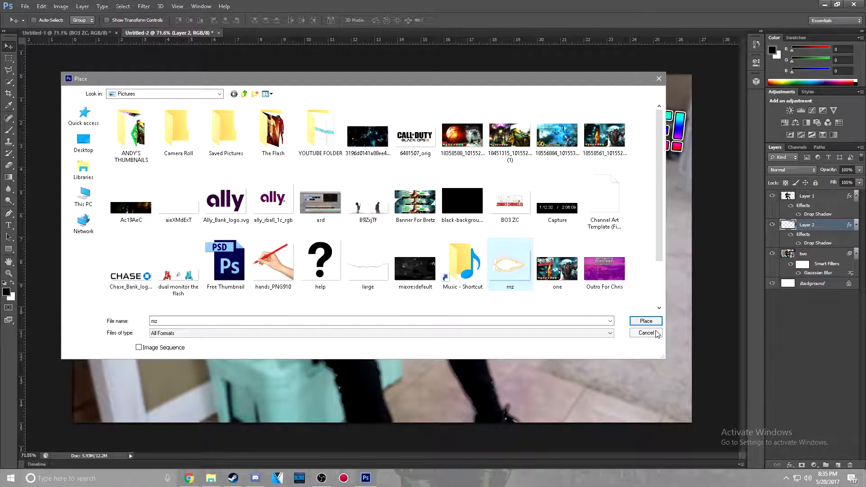
{"action": "left_click", "coordinate": [652, 322]}
Scale the muzzle flash to about 71%, rotate it about 5.25°, position it at the gun barrel's tip and commit the placement
{"action": "left_click_drag", "start_coordinate": [368, 244], "coordinate": [592, 199]}
{"action": "left_click_drag", "start_coordinate": [708, 279], "coordinate": [648, 233]}
{"action": "left_click_drag", "start_coordinate": [613, 202], "coordinate": [618, 229]}
{"action": "left_click_drag", "start_coordinate": [681, 236], "coordinate": [679, 246]}
{"action": "left_click_drag", "start_coordinate": [616, 226], "coordinate": [595, 224]}
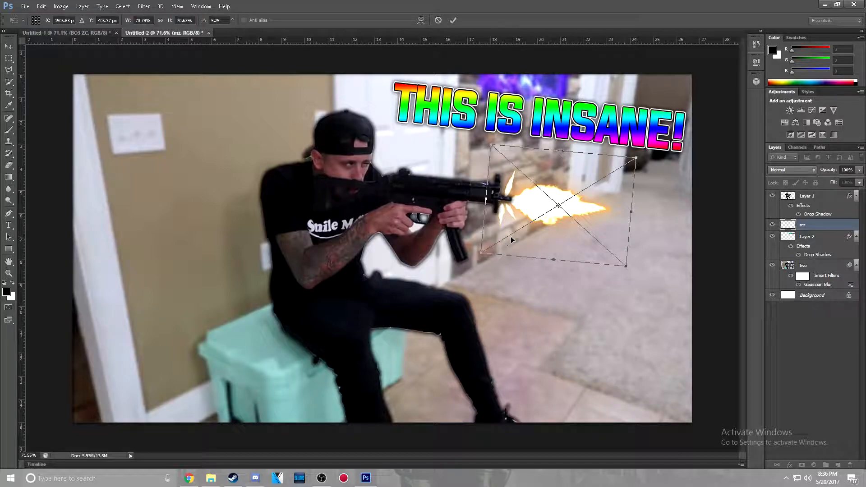
{"action": "left_click_drag", "start_coordinate": [543, 165], "coordinate": [550, 166]}
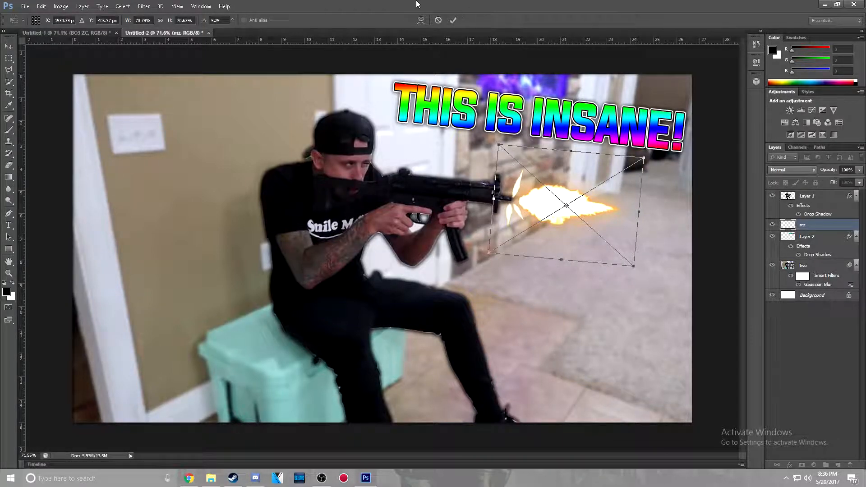
{"action": "left_click", "coordinate": [453, 20]}
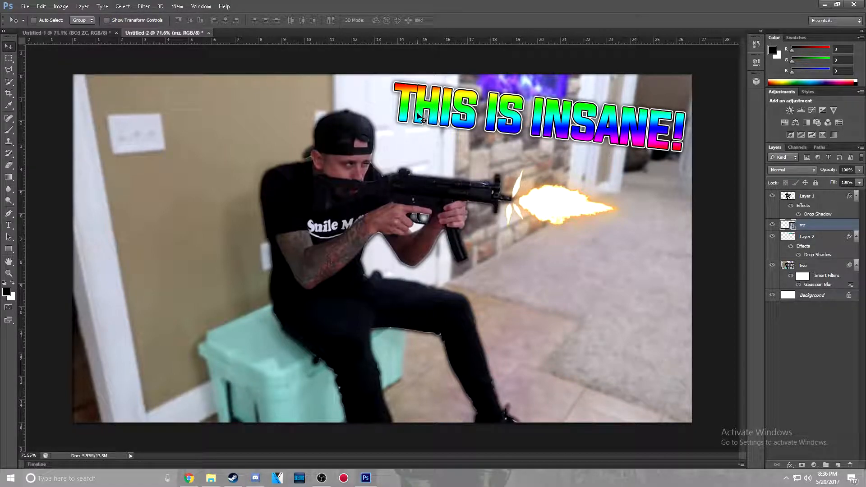
Try a black 3 px outside Stroke on the muzzle flash layer and switch it off
{"action": "double_click", "coordinate": [839, 225]}
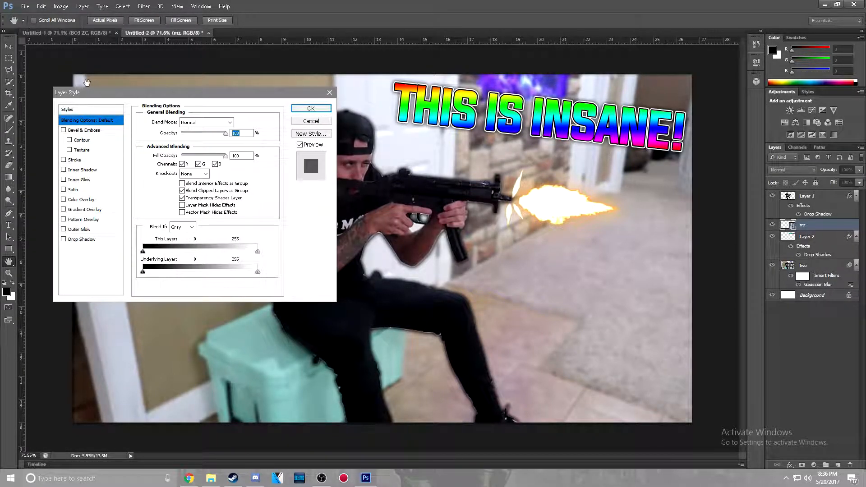
{"action": "left_click", "coordinate": [64, 160]}
{"action": "left_click", "coordinate": [76, 160]}
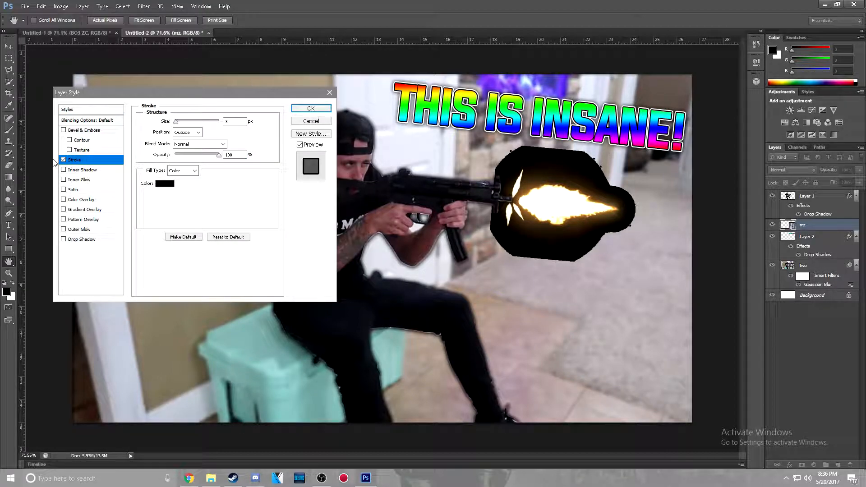
{"action": "left_click", "coordinate": [64, 160]}
Try a Drop Shadow with 3% spread and 16 px size on the muzzle flash, switch it off and discard the style changes
{"action": "left_click", "coordinate": [64, 239]}
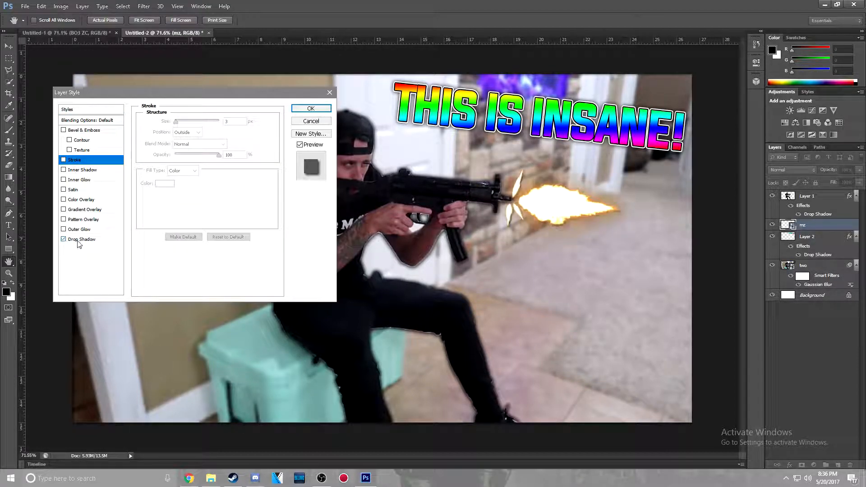
{"action": "left_click", "coordinate": [82, 240]}
{"action": "left_click_drag", "start_coordinate": [176, 171], "coordinate": [180, 186]}
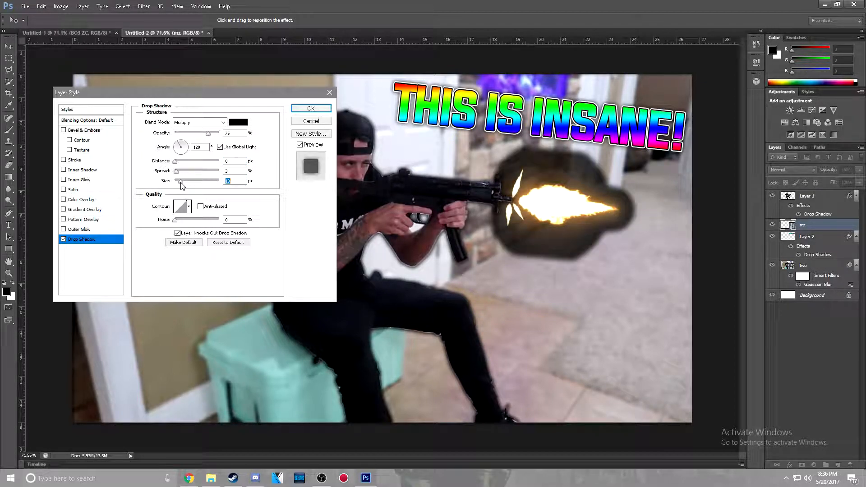
{"action": "left_click", "coordinate": [63, 240]}
{"action": "left_click", "coordinate": [63, 240]}
{"action": "left_click", "coordinate": [64, 240]}
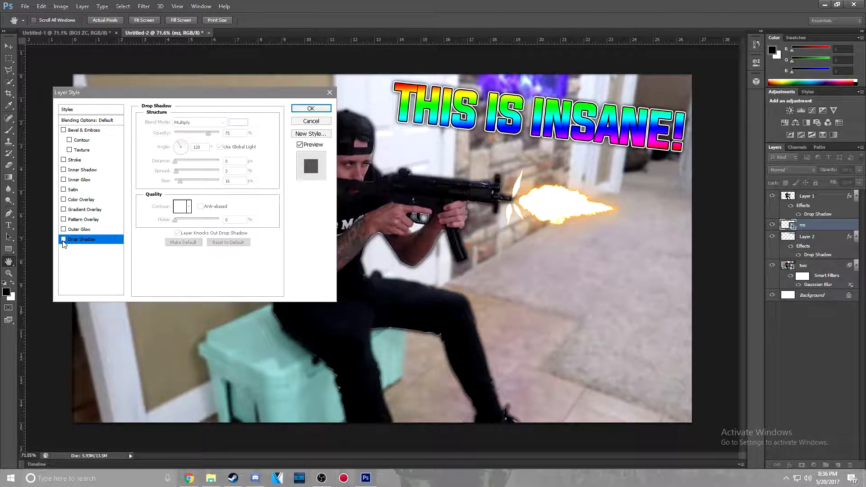
{"action": "left_click", "coordinate": [304, 123]}
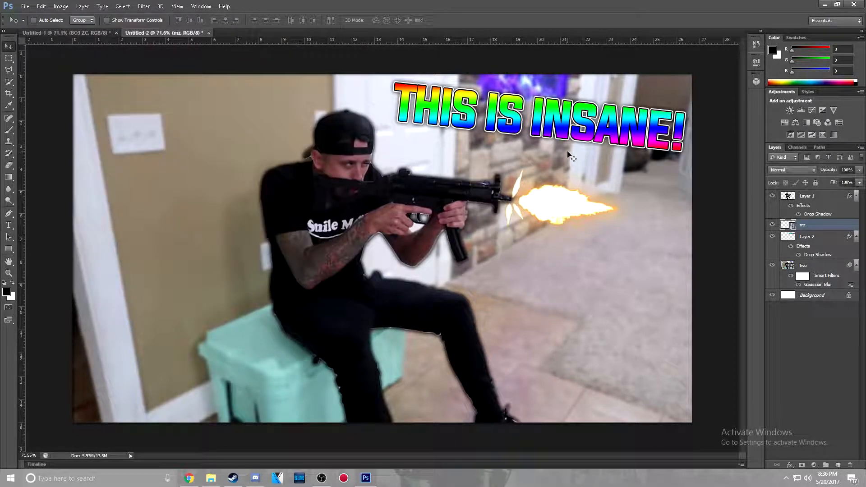